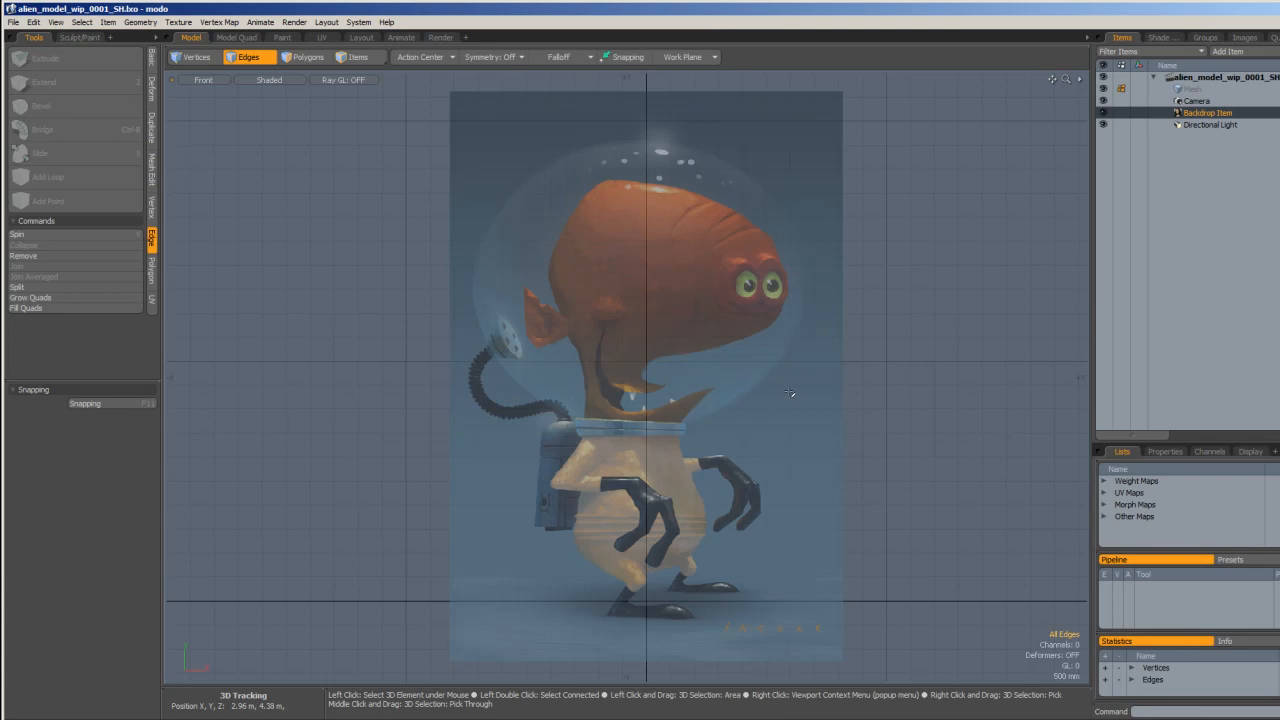
# - Create a 16-sided cylinder primitive over the alien's torso in the Front view
pyautogui.keyDown('alt'); pyautogui.moveTo(660, 385); pyautogui.dragTo(672, 385, button='right'); pyautogui.keyUp('alt')
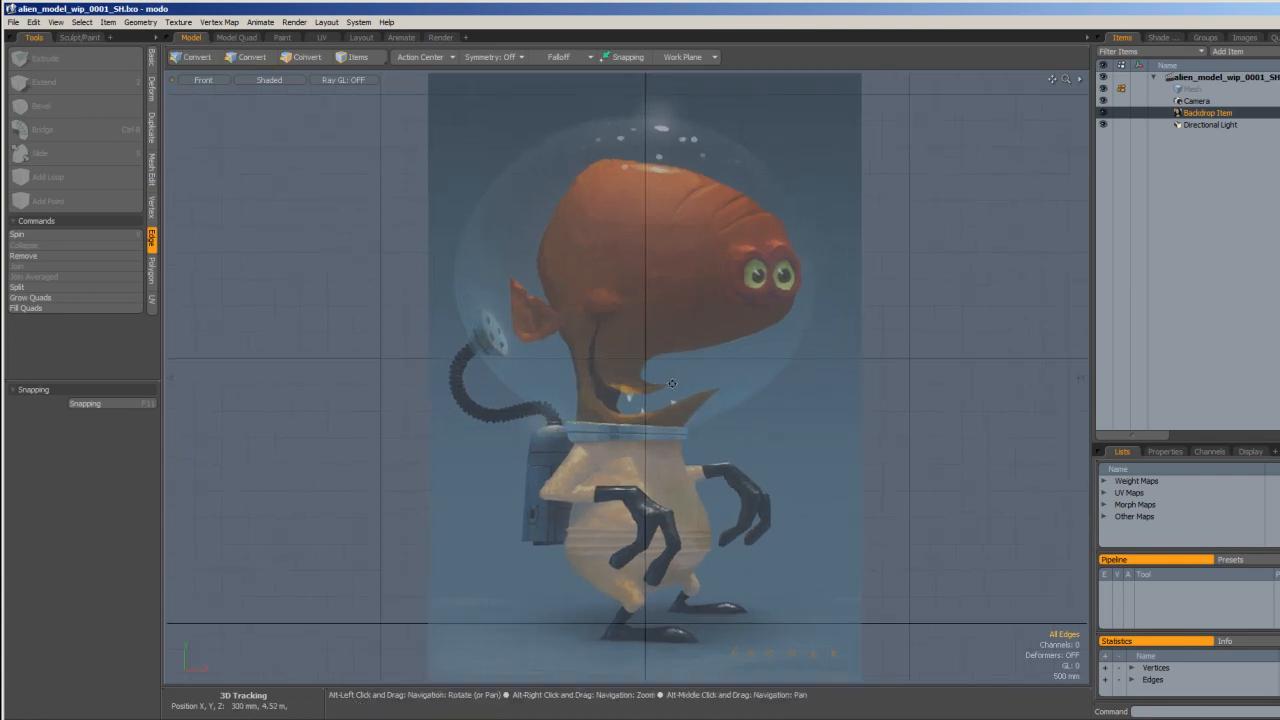
pyautogui.keyDown('alt'); pyautogui.moveTo(672, 385); pyautogui.dragTo(673, 367); pyautogui.keyUp('alt')
pyautogui.click(152, 85)
pyautogui.click(152, 58)
pyautogui.click(92, 59)
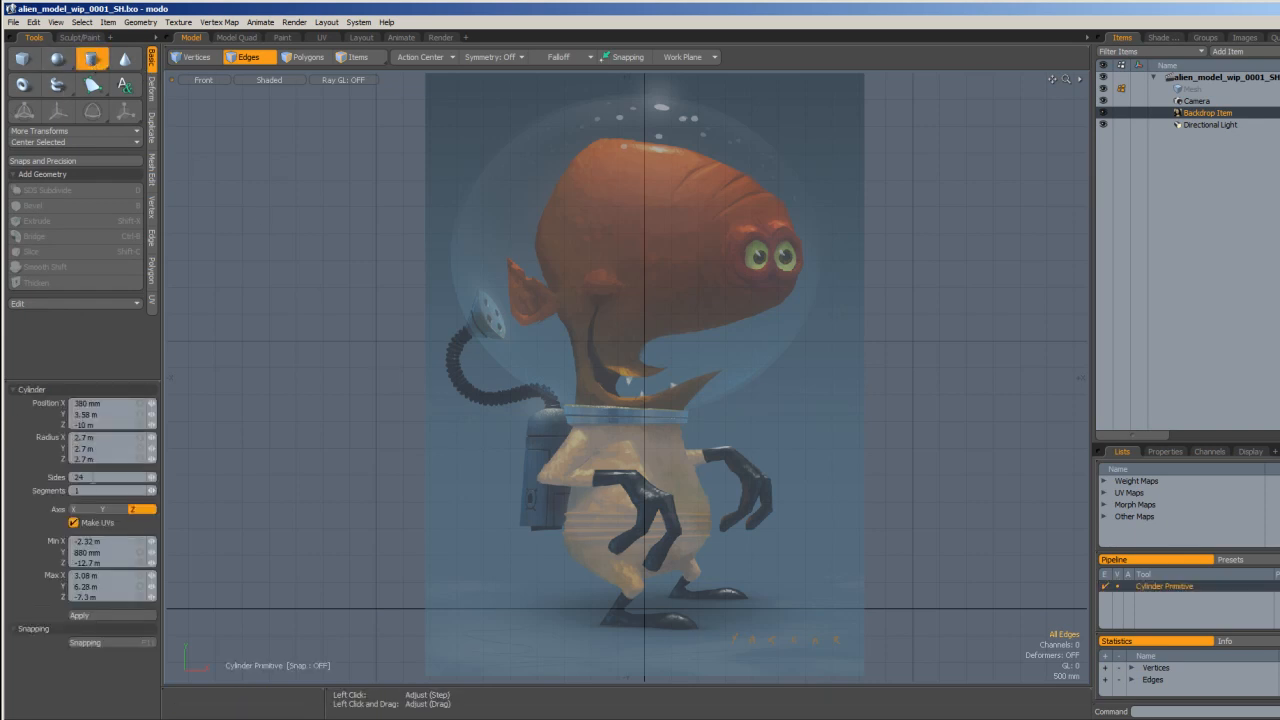
pyautogui.click(108, 478)
pyautogui.moveTo(643, 474); pyautogui.dragTo(705, 472)
pyautogui.press('space')
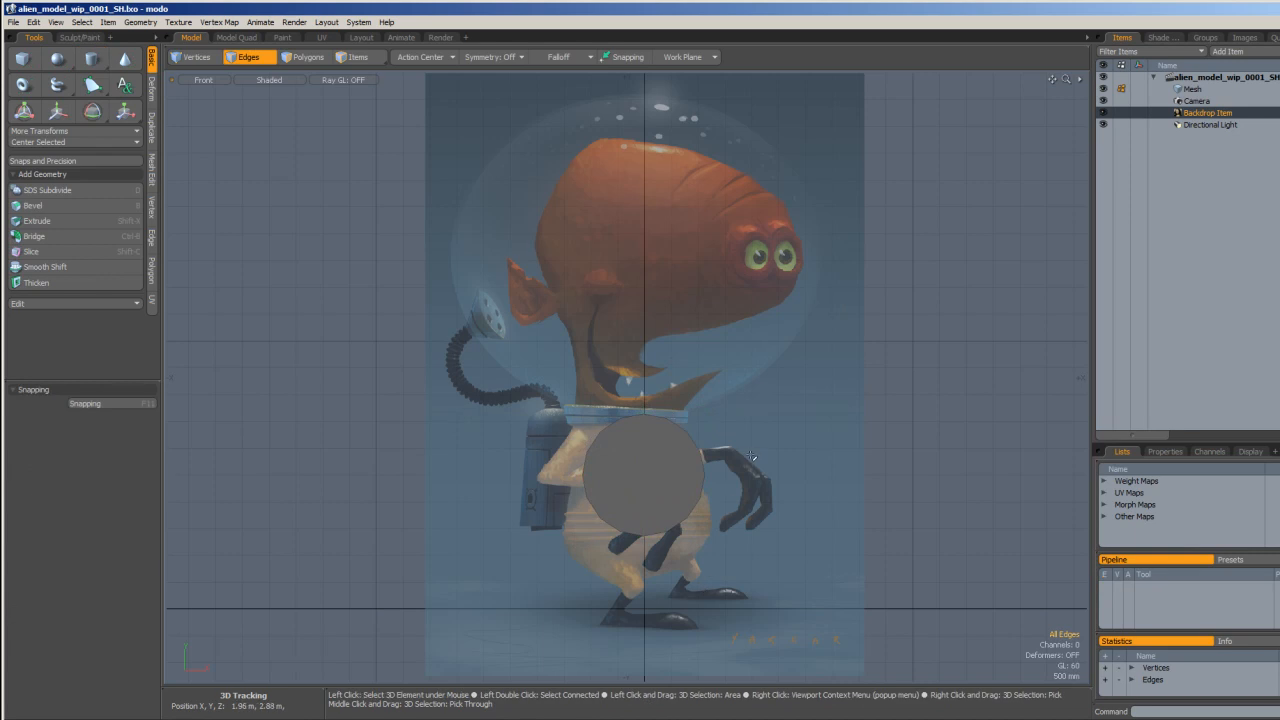
# - Rotate the cylinder upright in the Right view and return to the Front view
pyautogui.hotkey('ctrl', 'space')
pyautogui.click(750, 453)
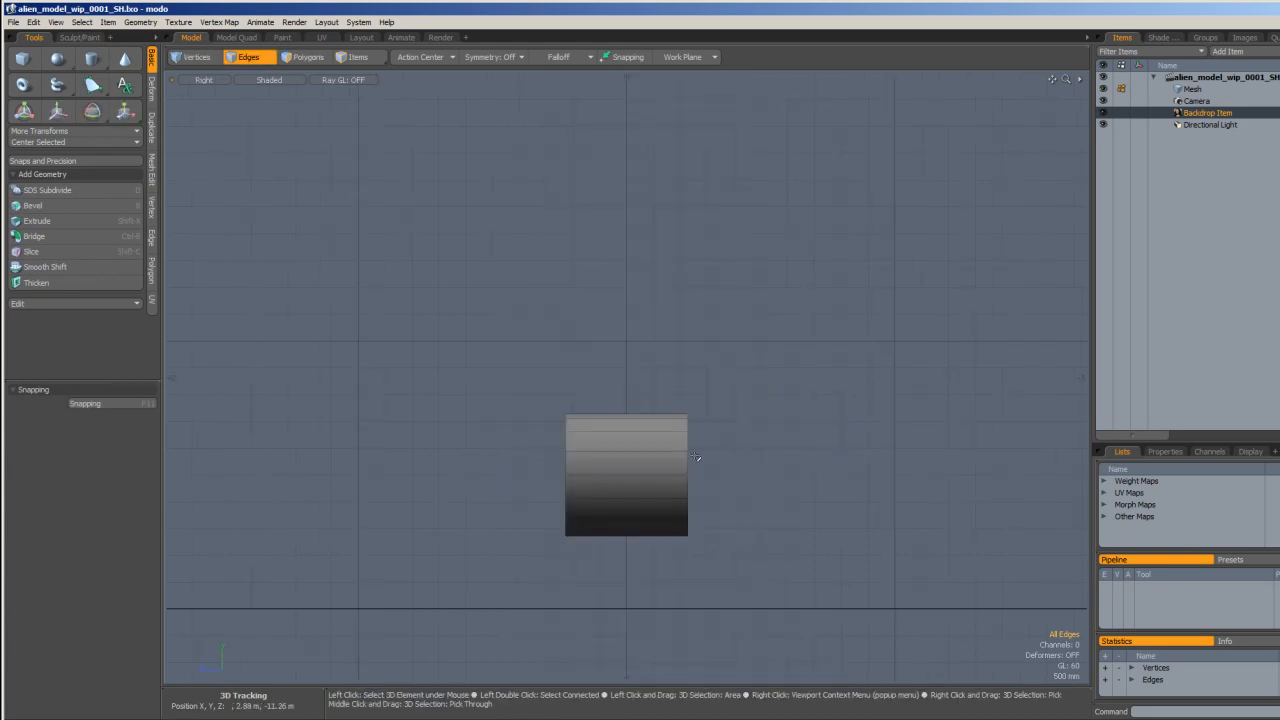
pyautogui.press('e')
pyautogui.moveTo(690, 428); pyautogui.dragTo(690, 505)
pyautogui.press('space')
pyautogui.hotkey('ctrl', 'space')
pyautogui.click(740, 425)
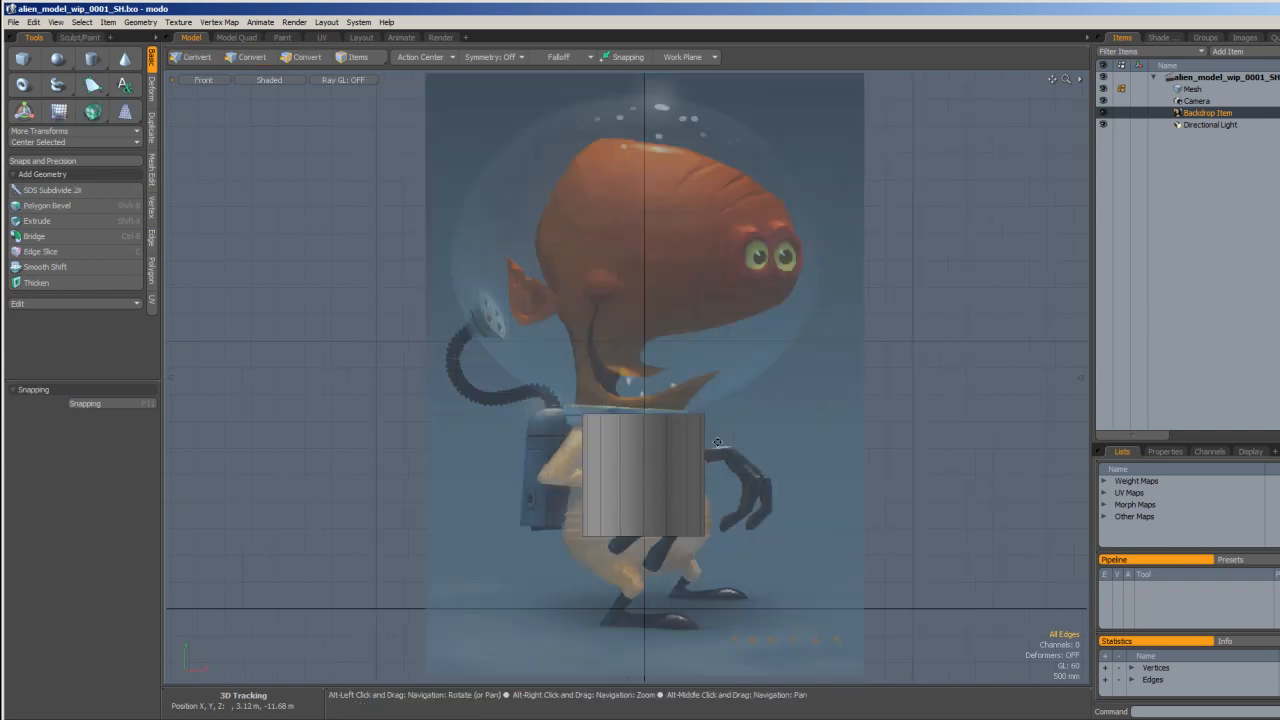
# - Delete the cap polygons at both ends of the upright cylinder
pyautogui.press('3')
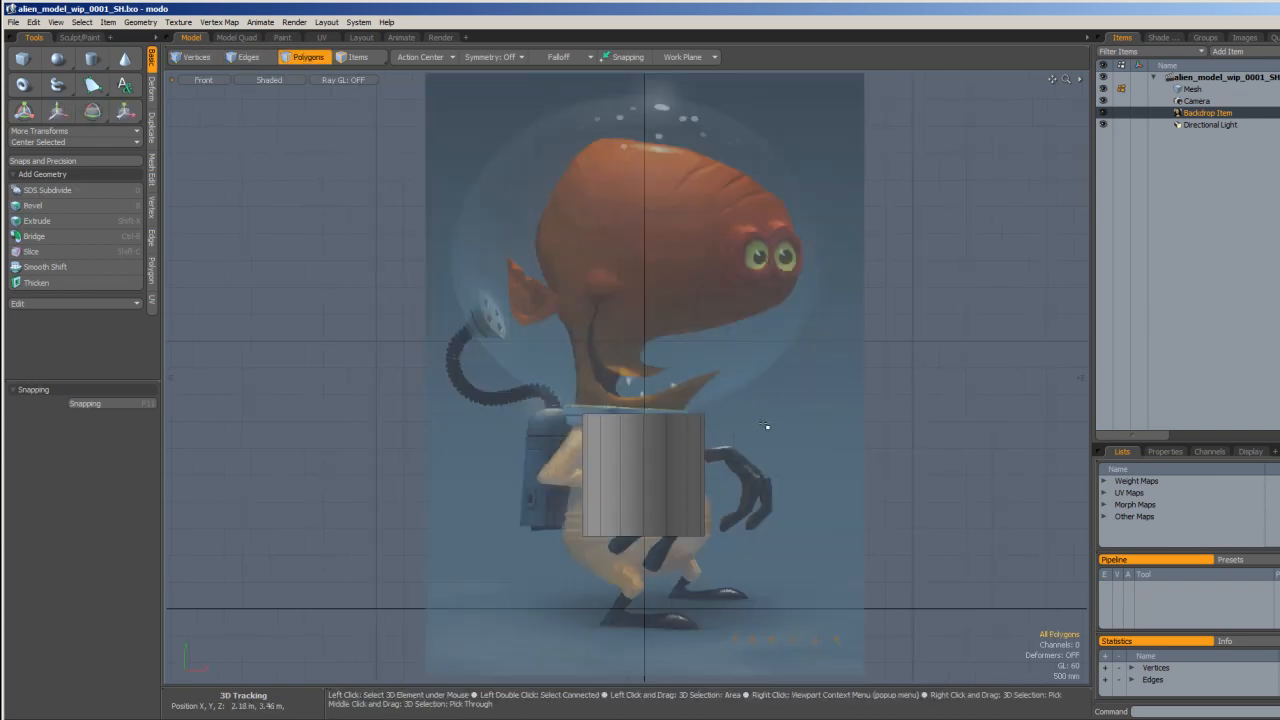
pyautogui.press('Delete')
pyautogui.moveTo(775, 453)
pyautogui.mouseDown(button='right')
pyautogui.moveTo(760, 604)
pyautogui.moveTo(926, 562)
pyautogui.mouseUp(button='right')
pyautogui.press('Delete')
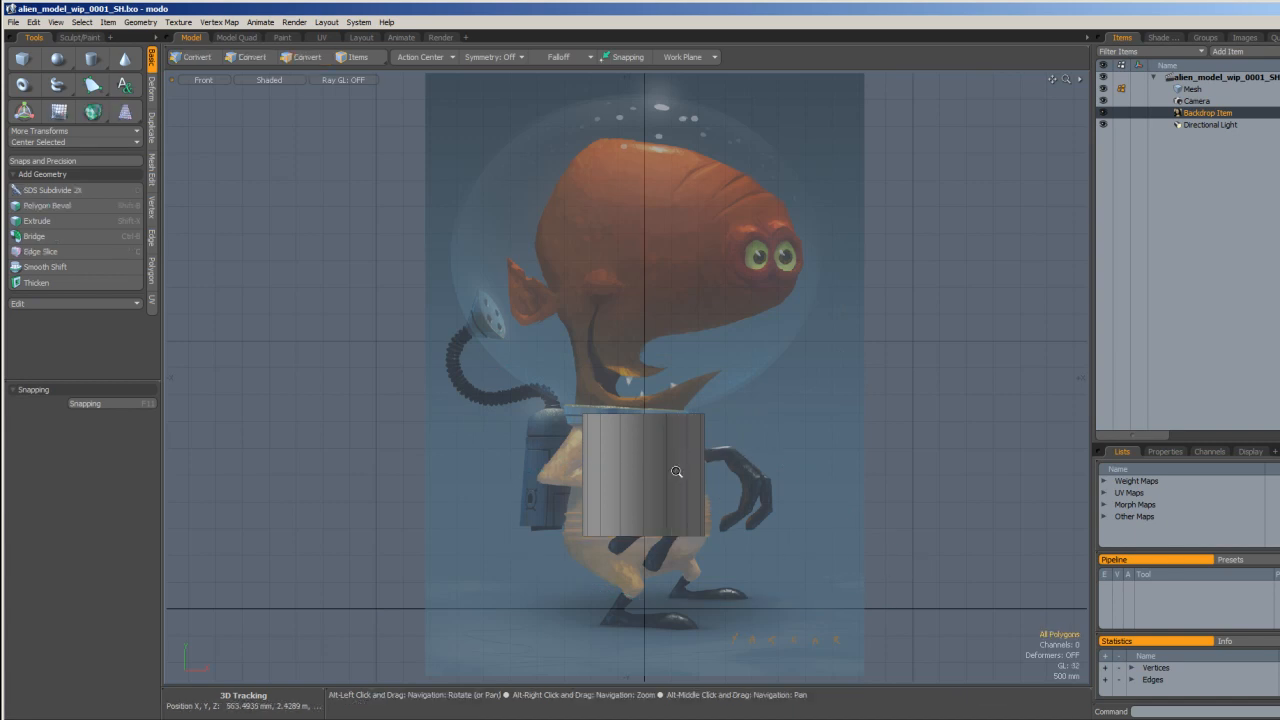
# - Move the open cylinder by -280 mm in X and -240 mm in Y to sit beneath the alien's collar
pyautogui.scroll(2, 700, 495)
pyautogui.press('w')
pyautogui.moveTo(637, 433); pyautogui.dragTo(637, 449)
pyautogui.moveTo(679, 490); pyautogui.dragTo(658, 490)
pyautogui.scroll(2, 670, 455)
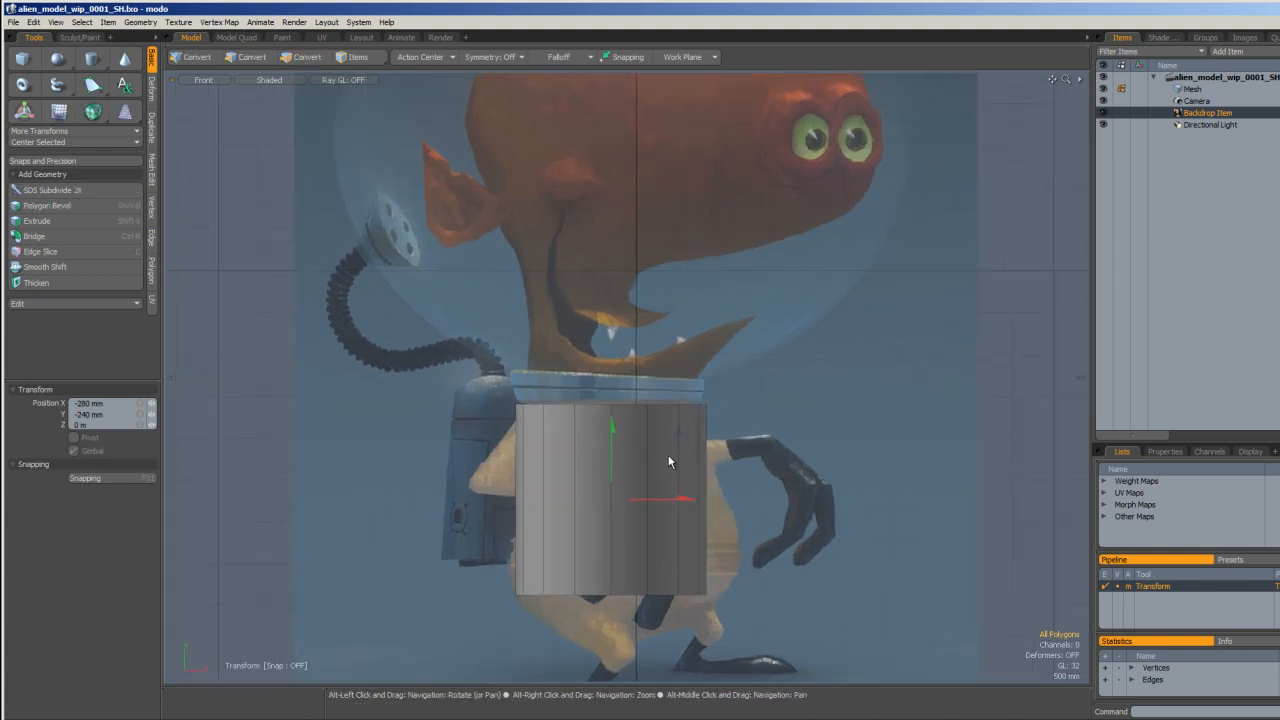
pyautogui.press('q')
pyautogui.moveTo(690, 440)
pyautogui.keyDown('alt'); pyautogui.mouseDown(button='right')
pyautogui.moveTo(667, 441)
pyautogui.moveTo(689, 428)
pyautogui.mouseUp(button='right'); pyautogui.keyUp('alt')
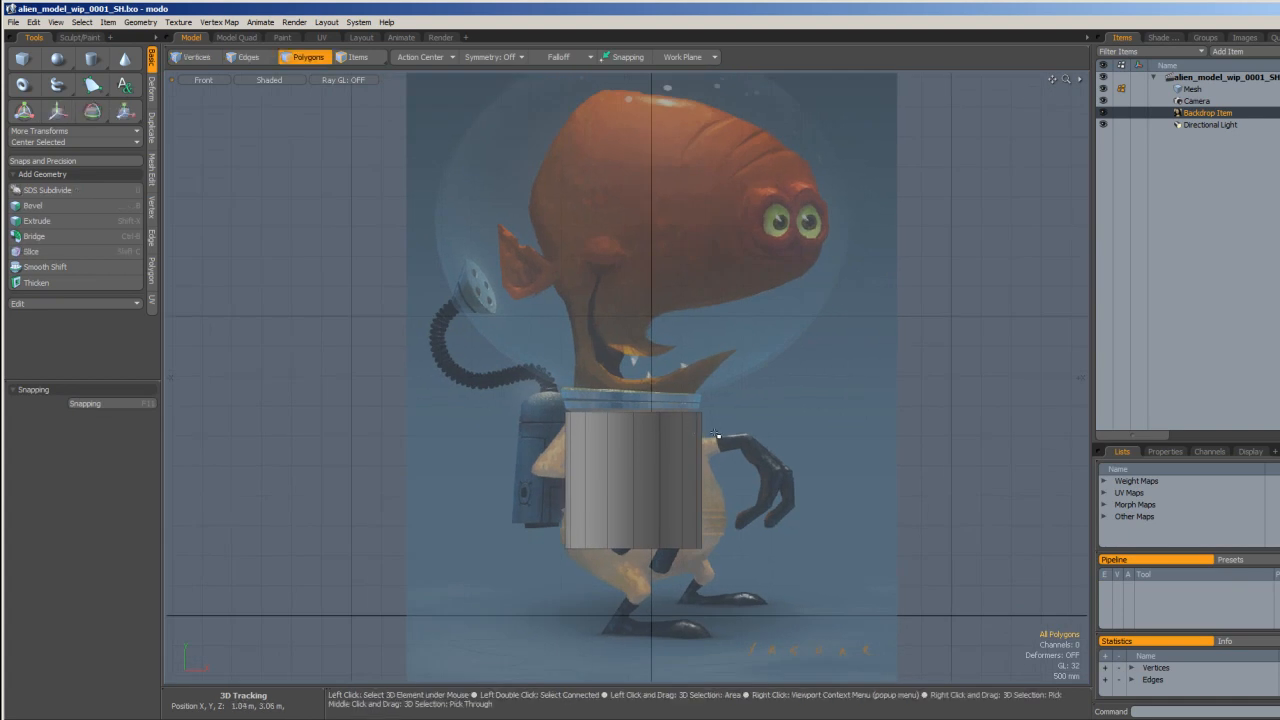
pyautogui.scroll(2, 692, 436)
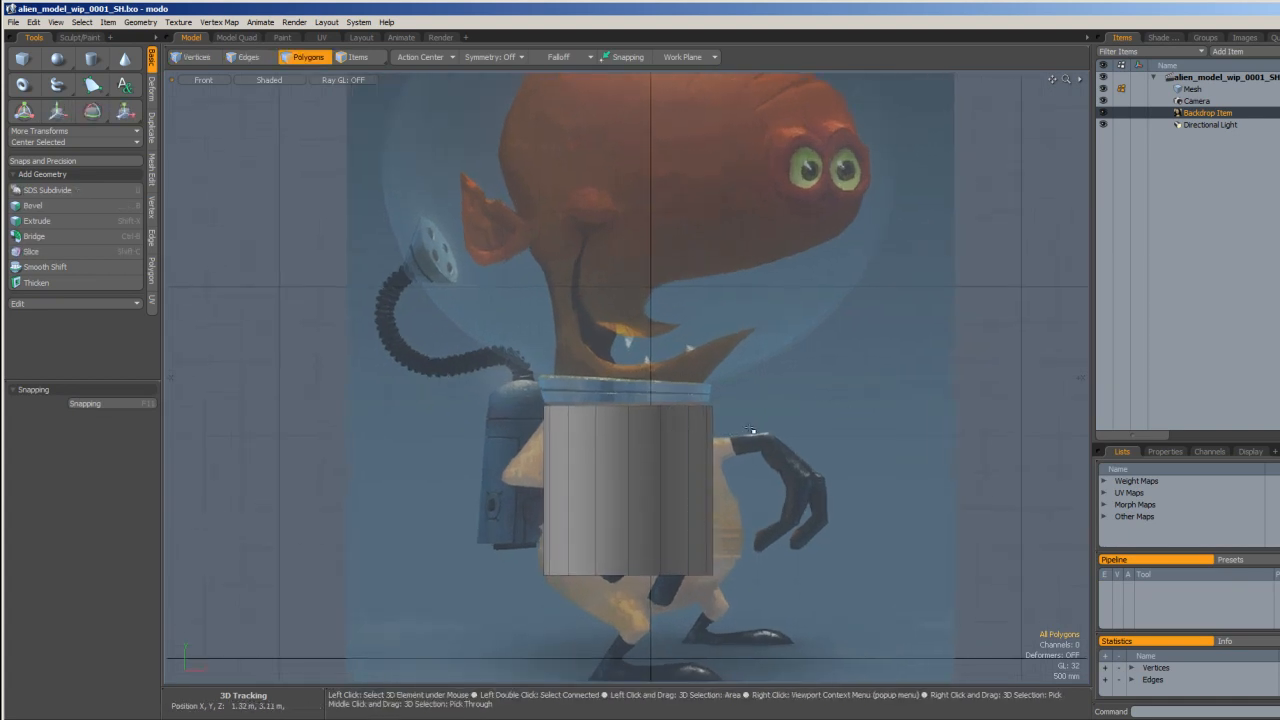
# - Assign the dkGrey material with color 0.22 to two adjacent polygons on the cylinder's near side
pyautogui.press('space')
pyautogui.press('space')
pyautogui.keyDown('alt'); pyautogui.moveTo(682, 446); pyautogui.dragTo(672, 455, button='right'); pyautogui.keyUp('alt')
pyautogui.press('space')
pyautogui.press('space')
pyautogui.press('space')
pyautogui.press('space')
pyautogui.moveTo(650, 458); pyautogui.dragTo(630, 461)
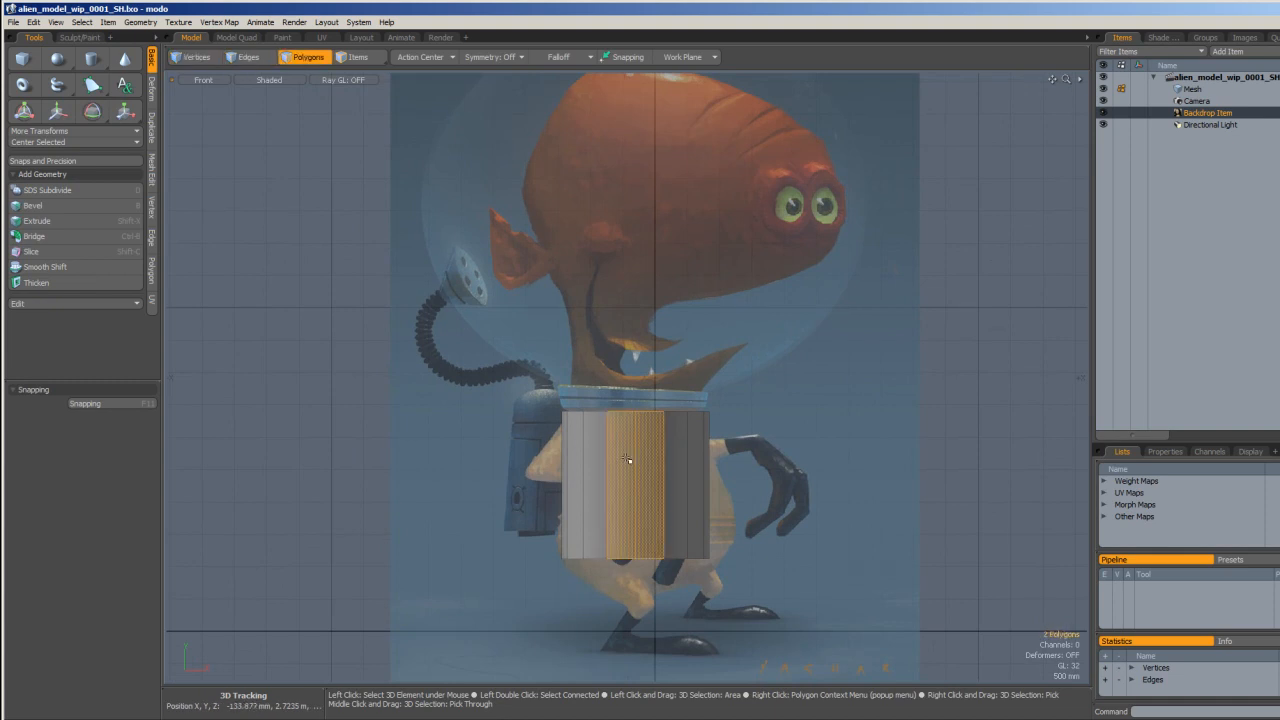
pyautogui.press('m')
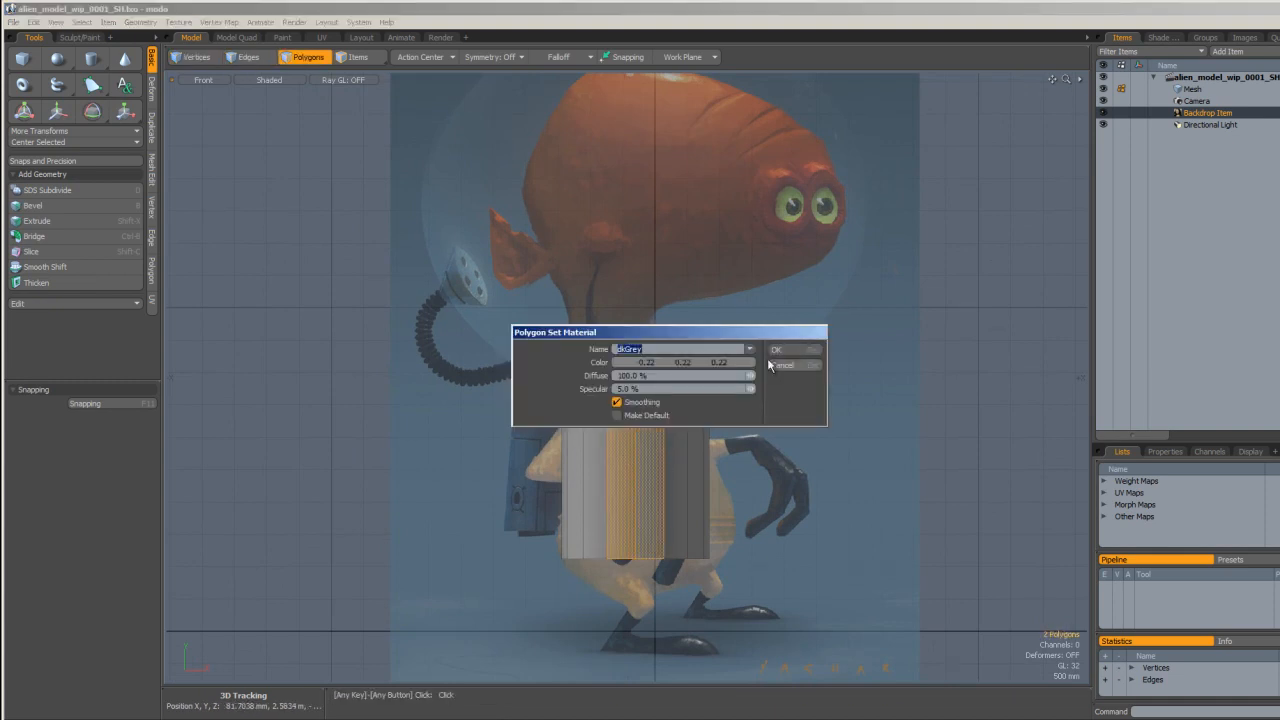
pyautogui.press('Return')
pyautogui.click(826, 417)
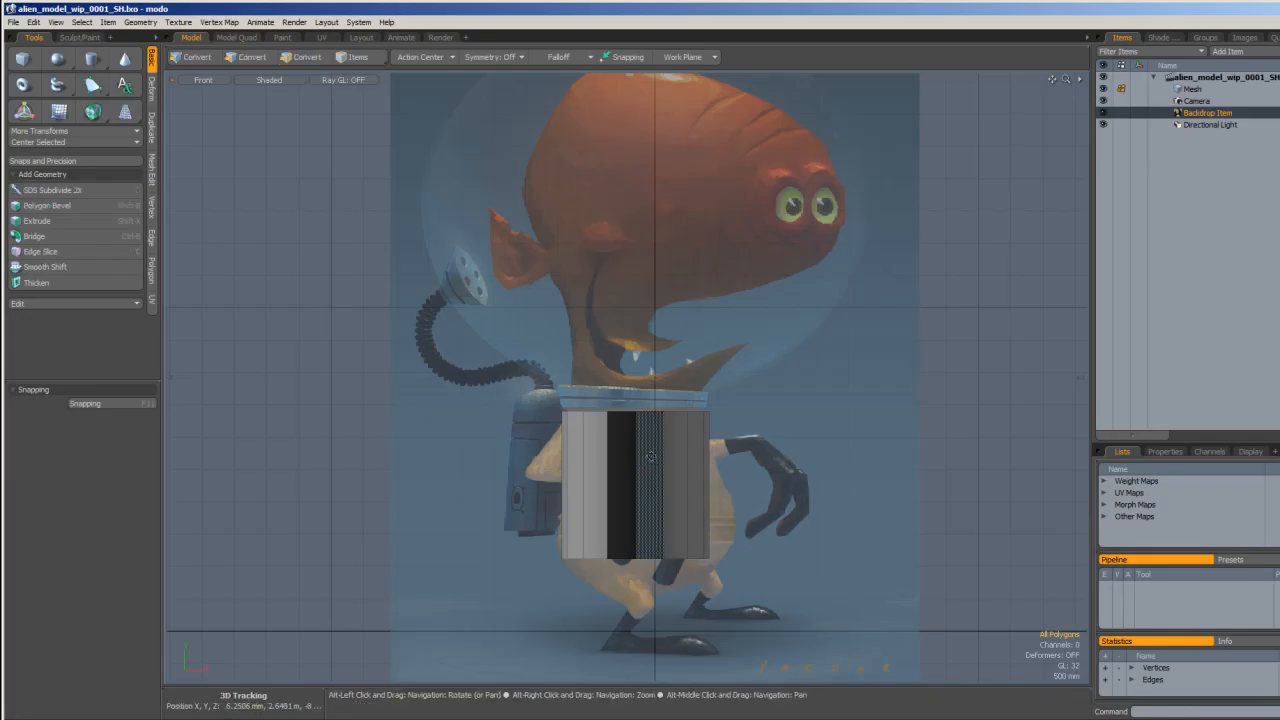
# - Rotate the cylinder about its vertical axis so the dark polygons line up with the alien's front
pyautogui.press('3')
pyautogui.press('e')
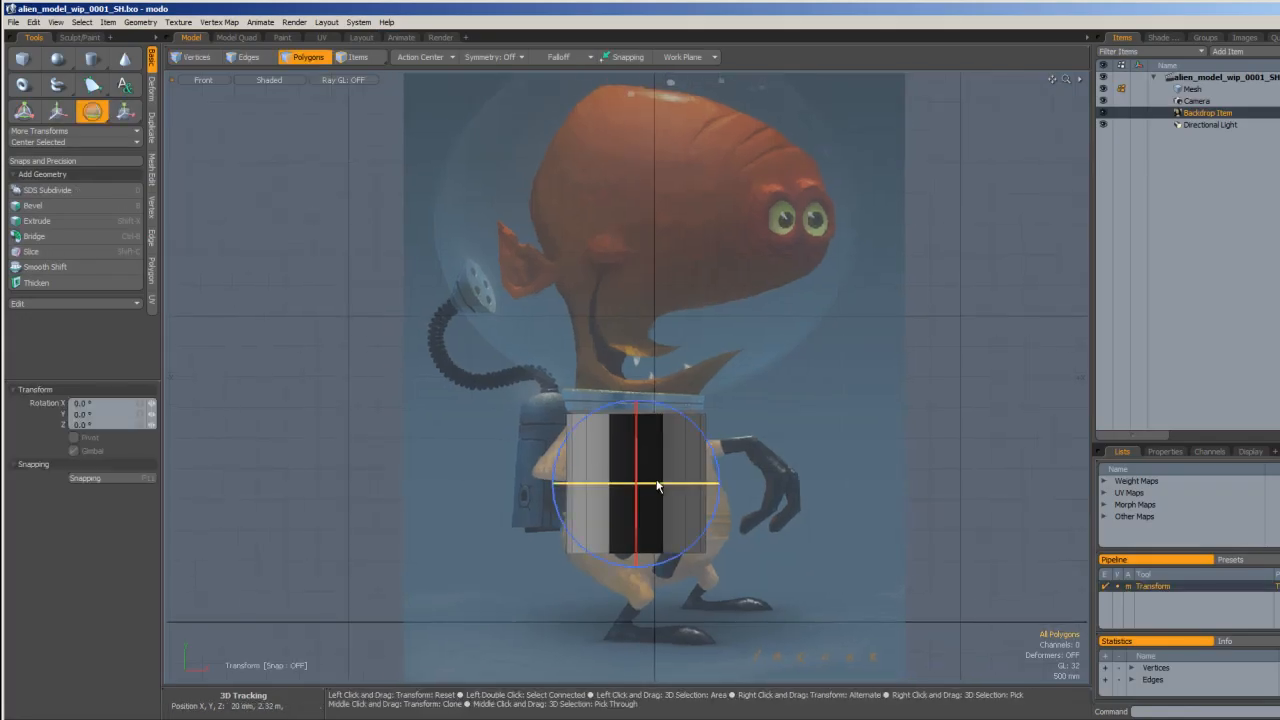
pyautogui.moveTo(652, 483); pyautogui.dragTo(725, 483)
pyautogui.press('space')
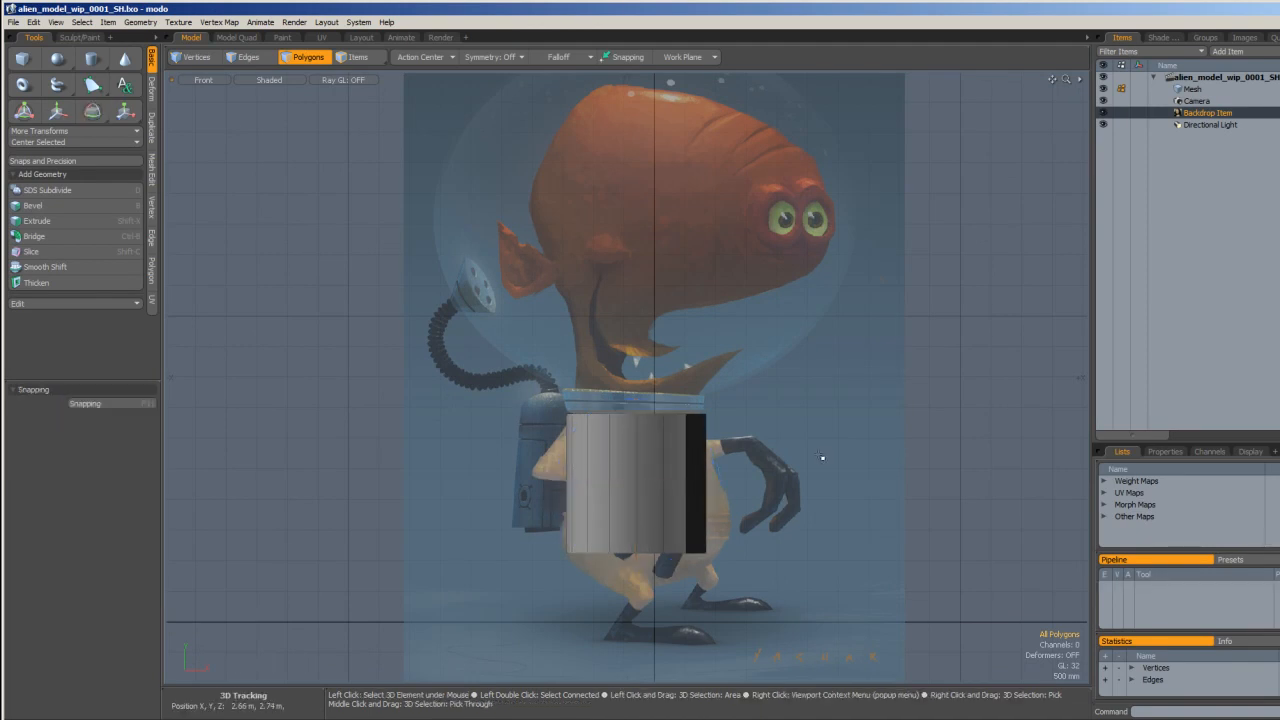
pyautogui.scroll(-1, 750, 490)
# - Add a horizontal edge loop around the middle of the cylinder with Loop Slice
pyautogui.press('3')
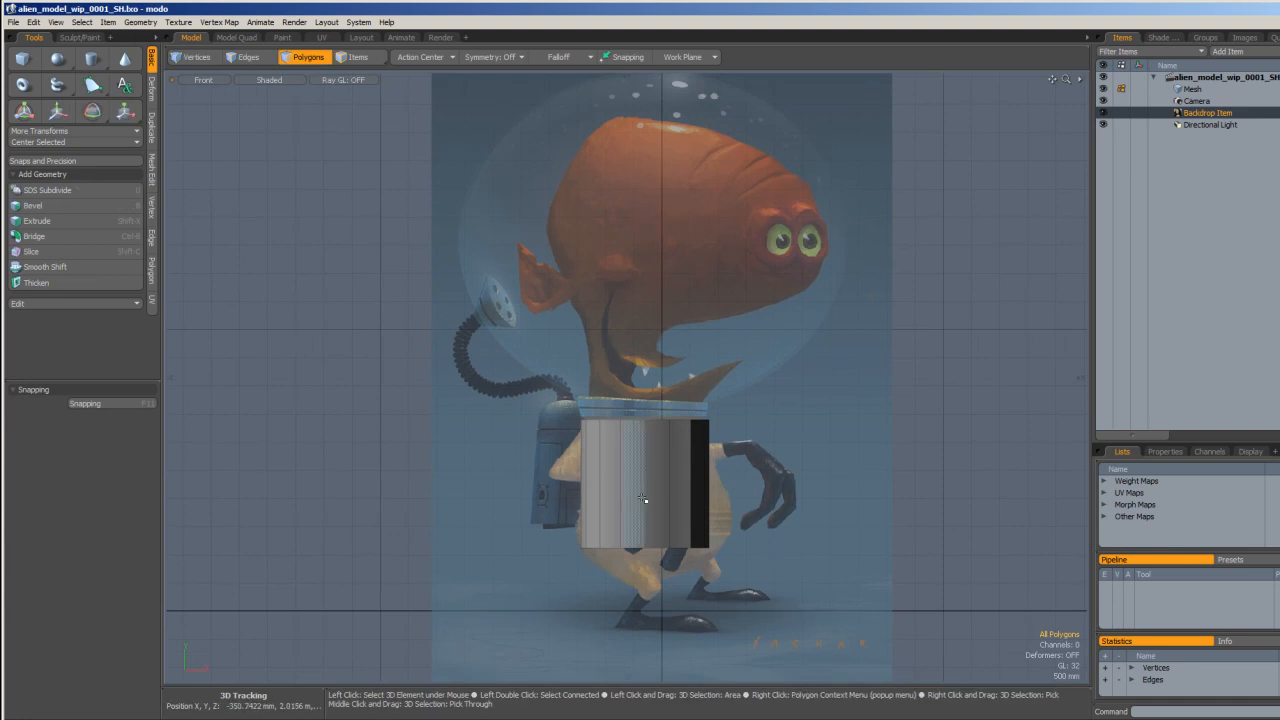
pyautogui.press('1')
pyautogui.press('2')
pyautogui.moveTo(656, 486); pyautogui.dragTo(622, 483)
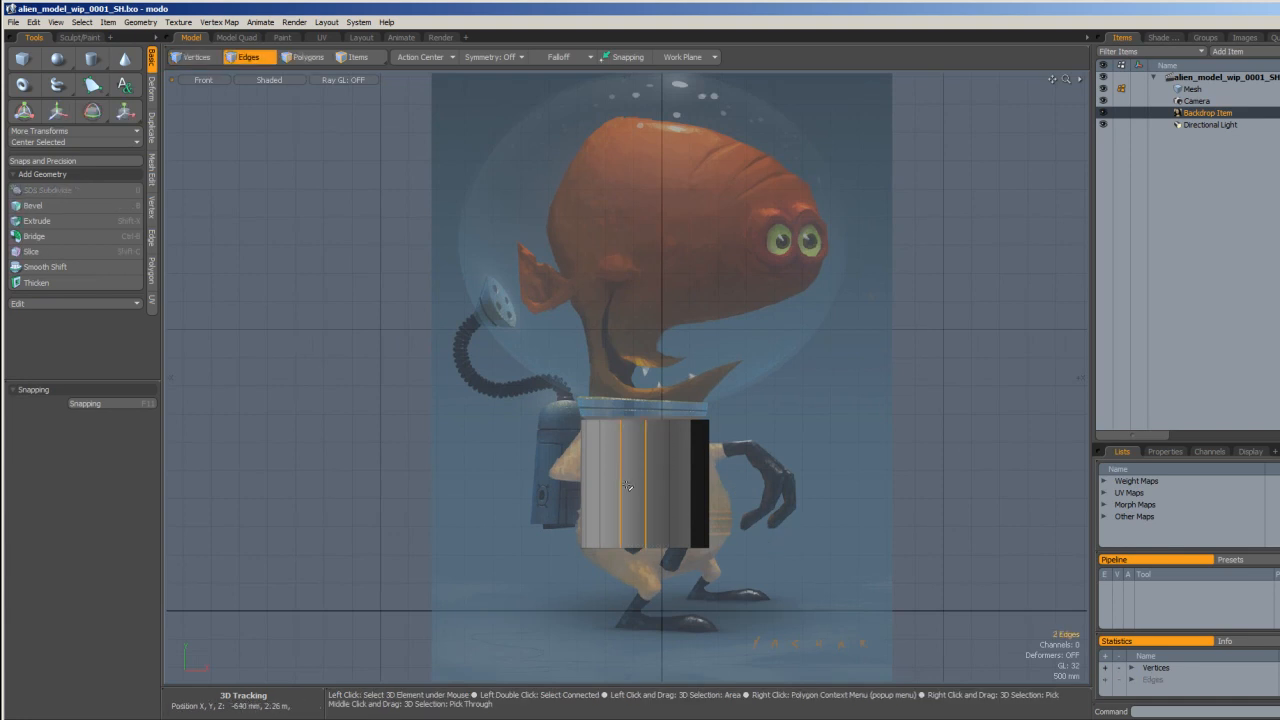
pyautogui.hotkey('alt', 'c')
pyautogui.press('space')
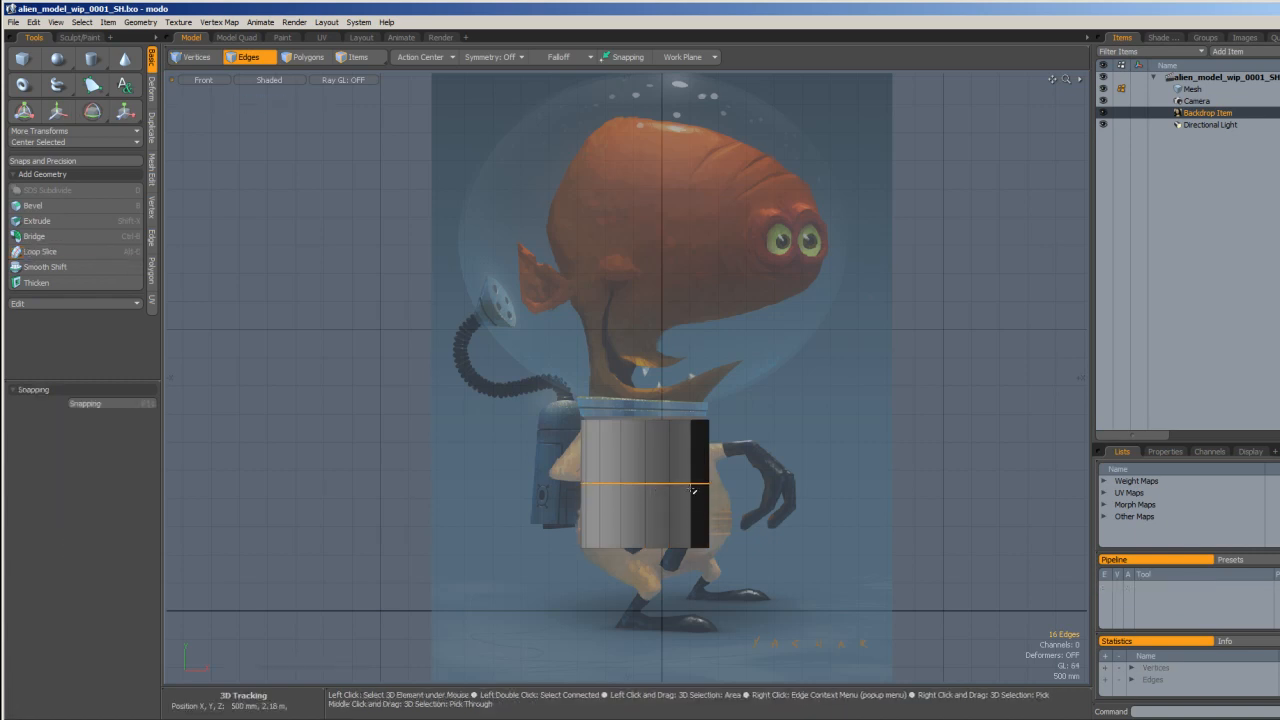
# - Display the mesh as wireframe, scale down its upper edge loop and shift it -30 mm in X to fit below the collar
pyautogui.keyDown('alt'); pyautogui.moveTo(688, 487); pyautogui.dragTo(730, 505, button='right'); pyautogui.keyUp('alt')
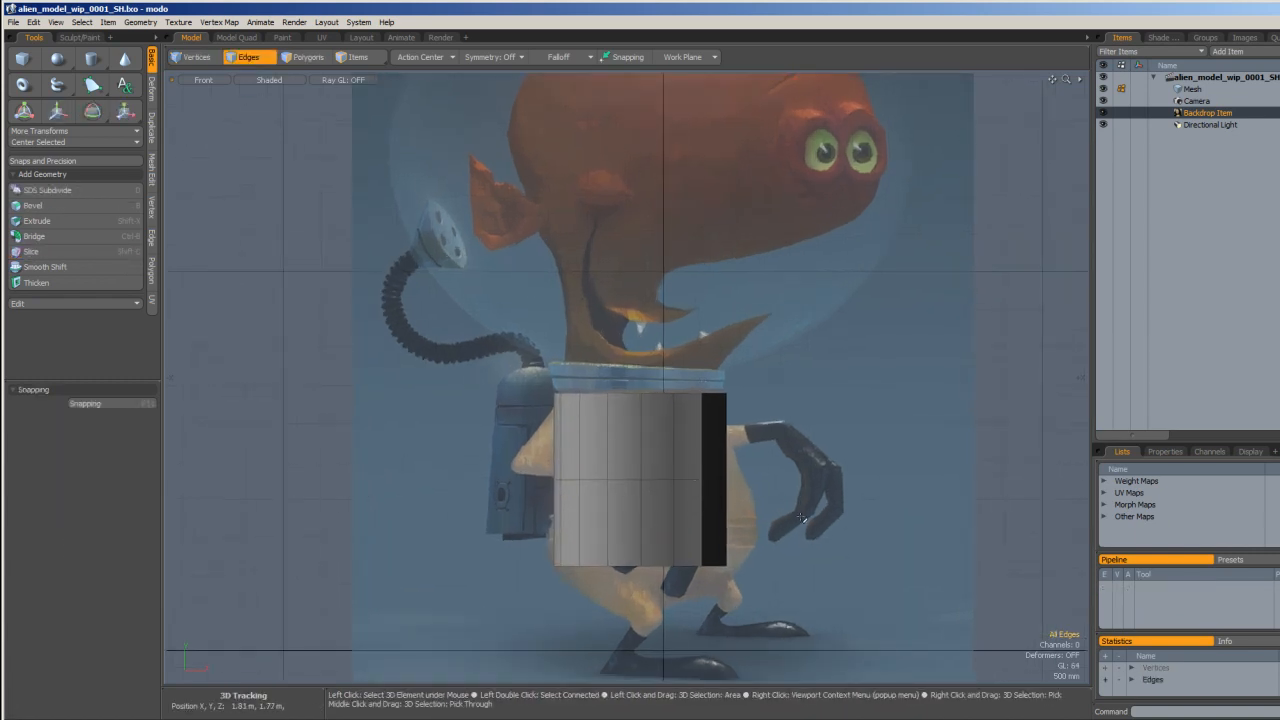
pyautogui.moveTo(786, 430)
pyautogui.mouseDown(button='right')
pyautogui.moveTo(604, 425)
pyautogui.moveTo(840, 362)
pyautogui.moveTo(790, 420)
pyautogui.mouseUp(button='right')
pyautogui.keyDown('alt'); pyautogui.moveTo(672, 380); pyautogui.dragTo(704, 383, button='right'); pyautogui.keyUp('alt')
pyautogui.press('7')
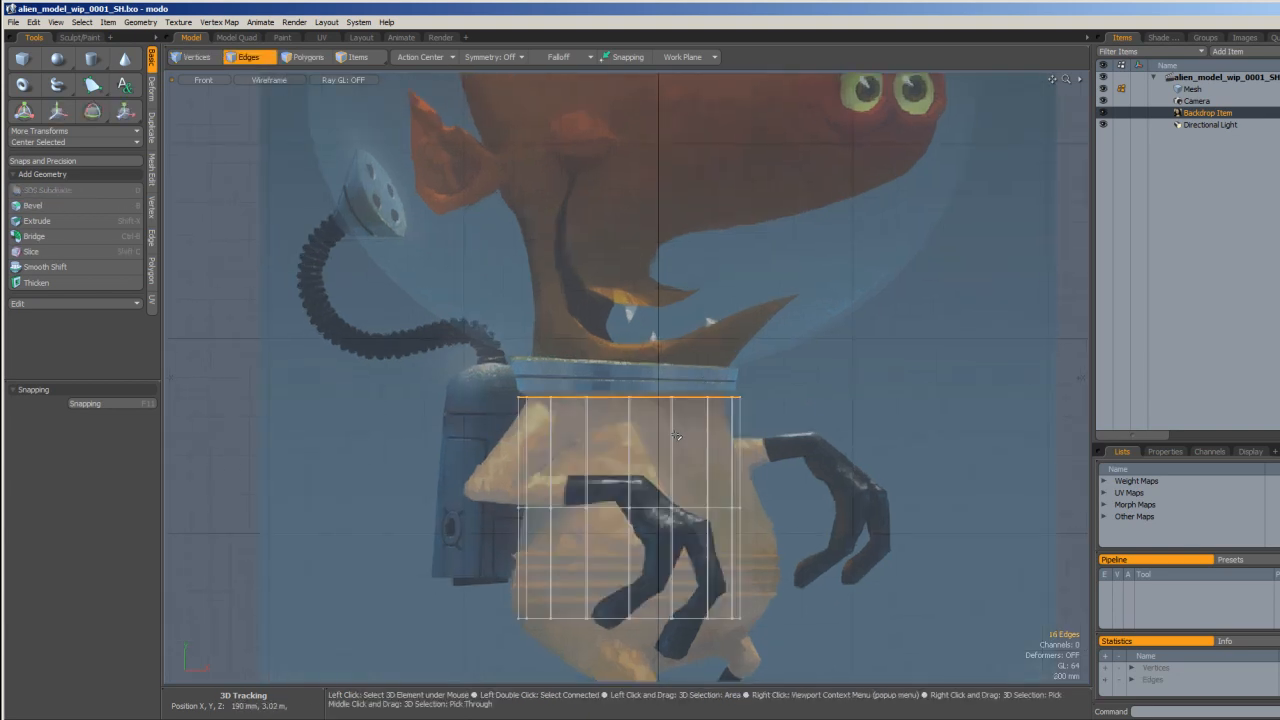
pyautogui.press('r')
pyautogui.moveTo(640, 414); pyautogui.dragTo(652, 400)
pyautogui.press('w')
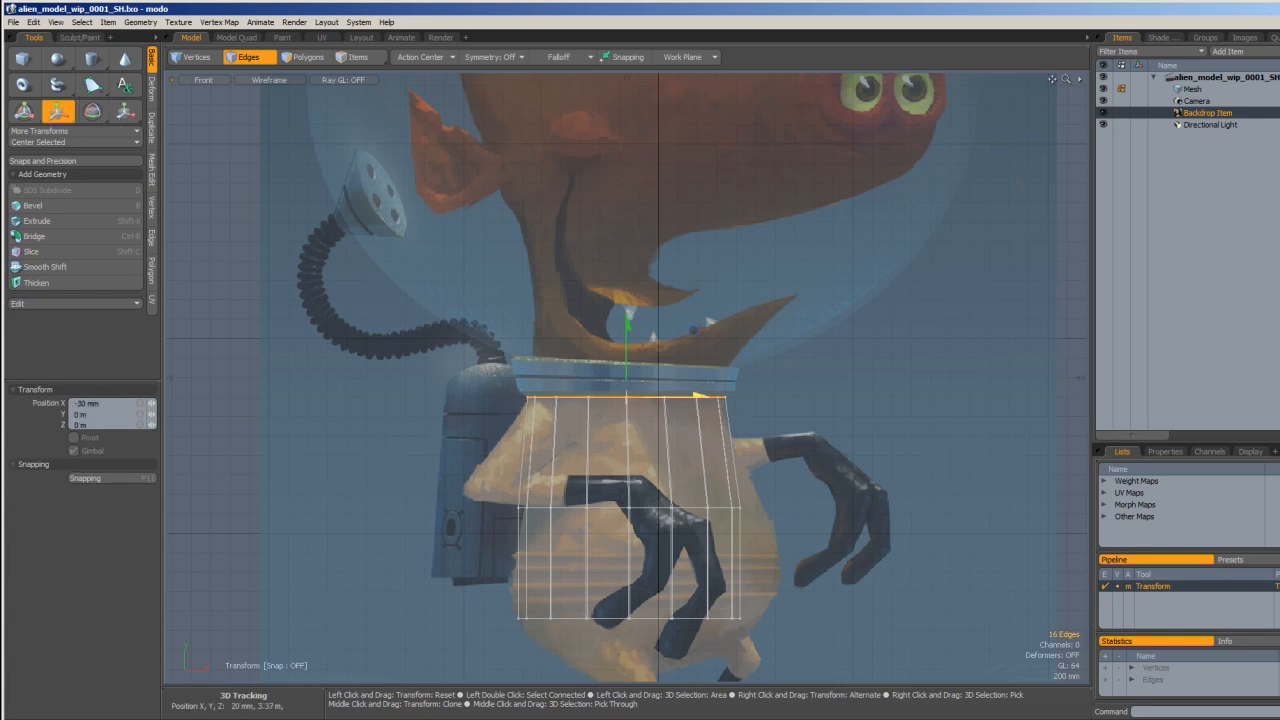
pyautogui.press('q')
# - Clear the edge selection and delete the entire cylinder mesh
pyautogui.click(791, 434)
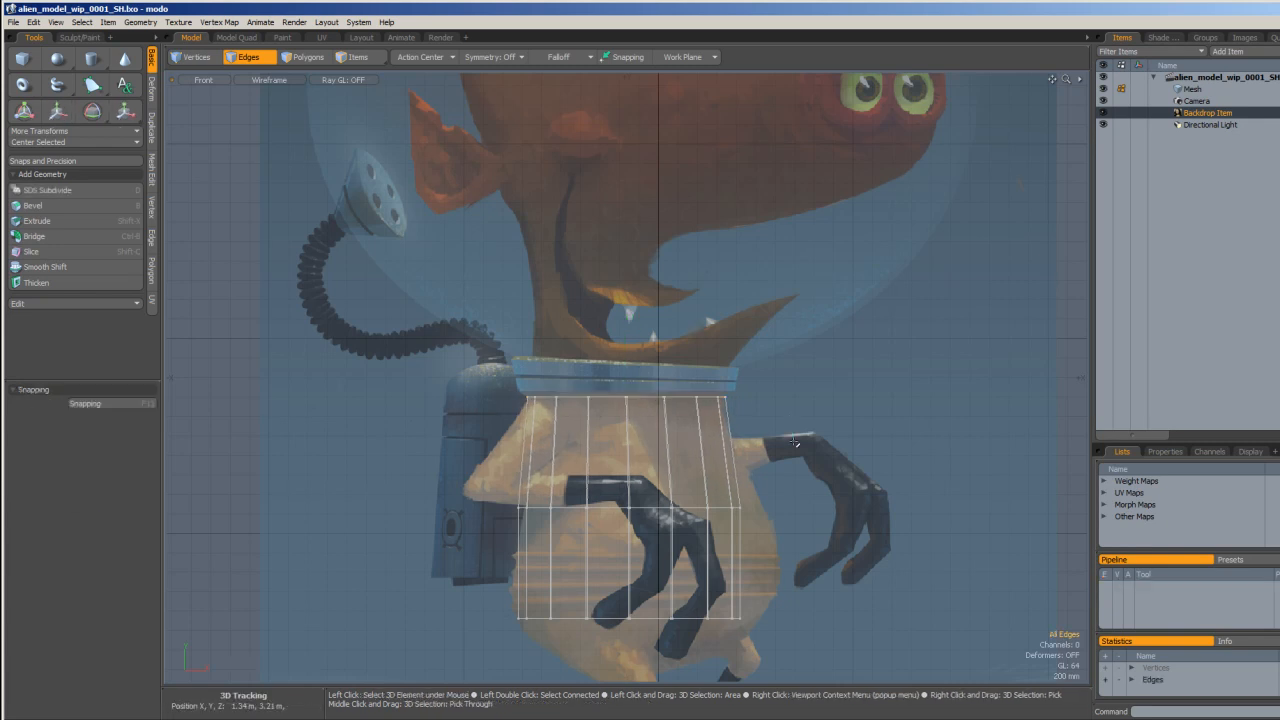
pyautogui.keyDown('alt'); pyautogui.moveTo(791, 434); pyautogui.dragTo(777, 443, button='right'); pyautogui.keyUp('alt')
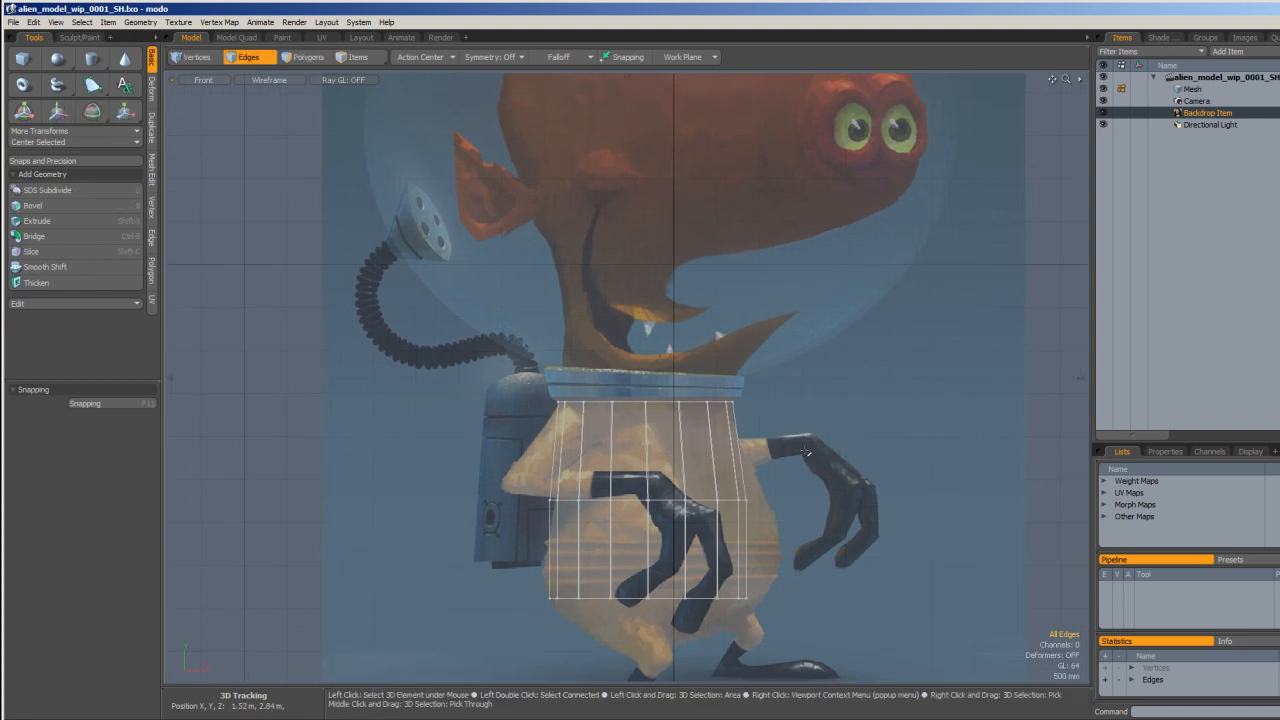
pyautogui.keyDown('alt'); pyautogui.moveTo(770, 570); pyautogui.dragTo(761, 579, button='right'); pyautogui.keyUp('alt')
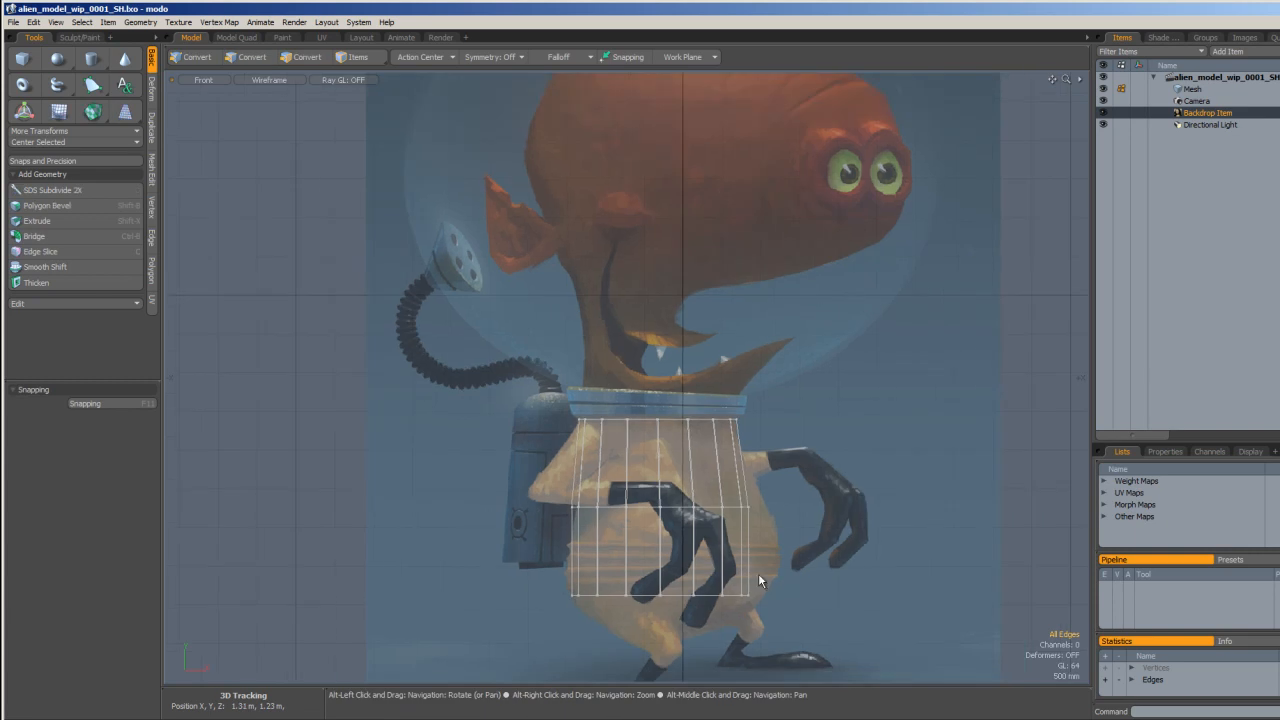
pyautogui.press('Delete')
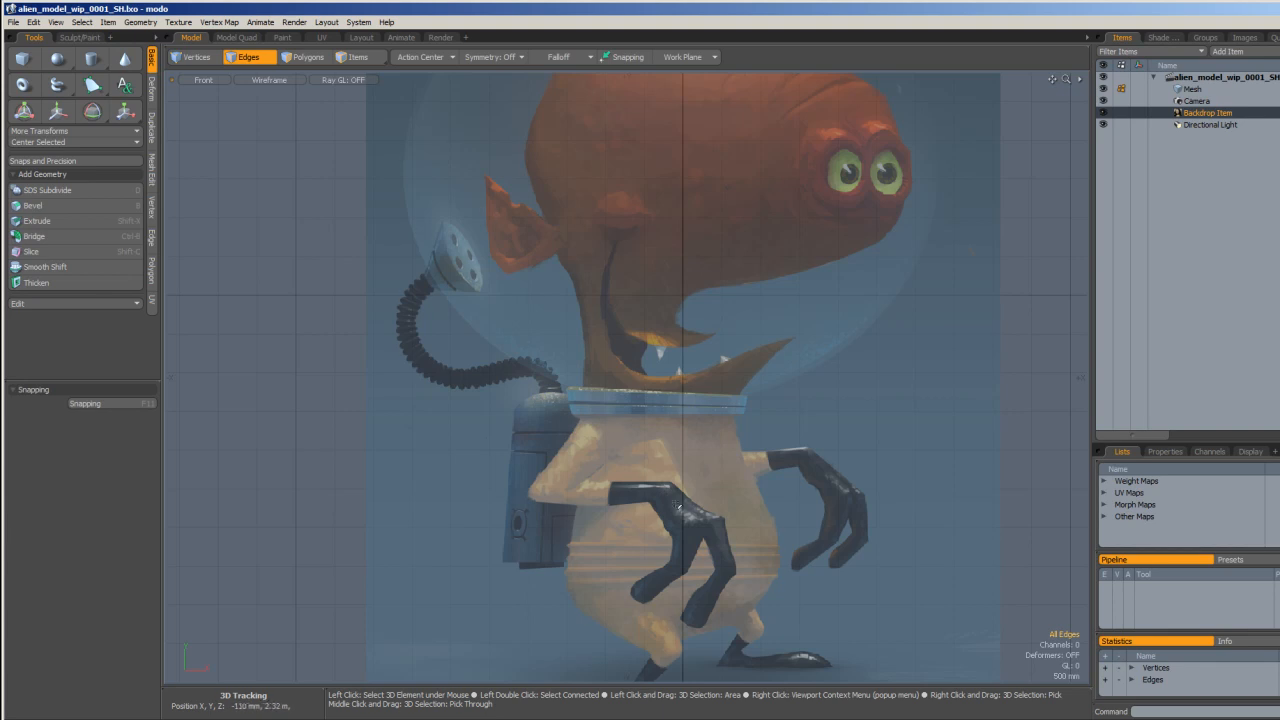
# - Examine the backdrop's torso, arms, legs and overall proportions in the Front view
pyautogui.keyDown('alt'); pyautogui.moveTo(665, 428); pyautogui.dragTo(716, 520, button='right'); pyautogui.keyUp('alt')
pyautogui.keyDown('alt'); pyautogui.moveTo(716, 546); pyautogui.dragTo(717, 460); pyautogui.keyUp('alt')
pyautogui.keyDown('alt'); pyautogui.moveTo(717, 460); pyautogui.dragTo(746, 490, button='right'); pyautogui.keyUp('alt')
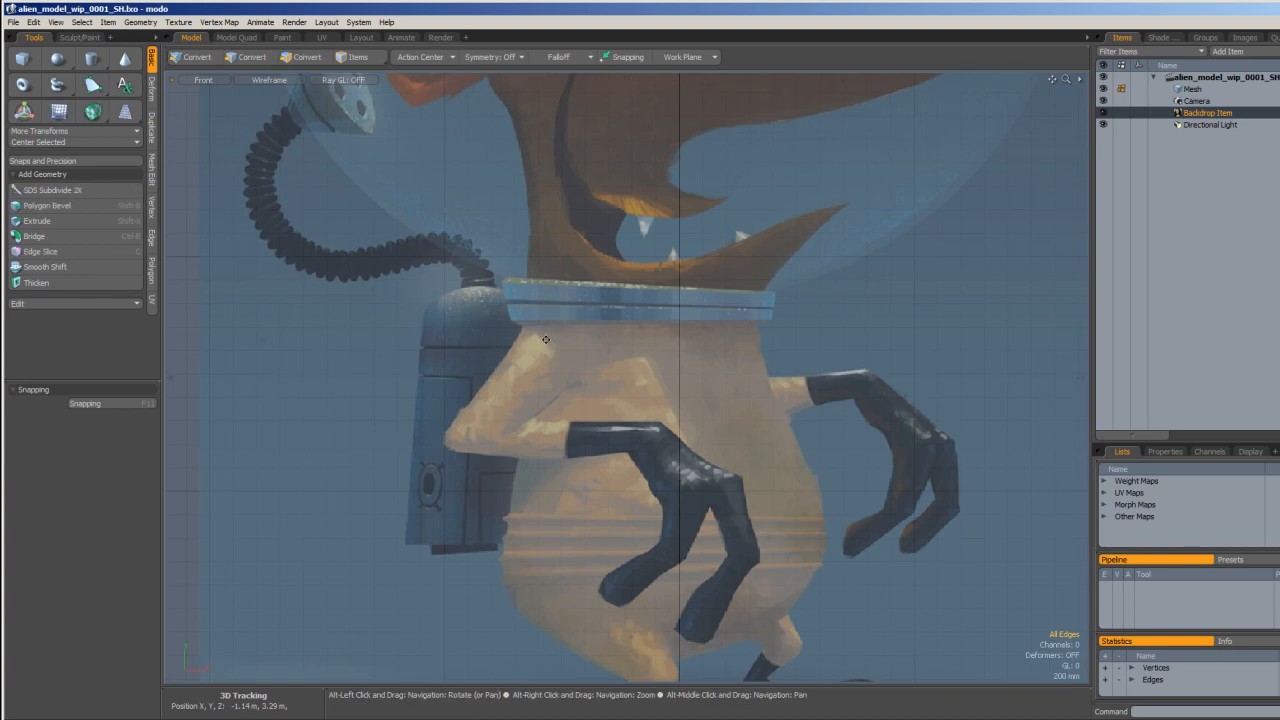
pyautogui.scroll(-4, 545, 339)
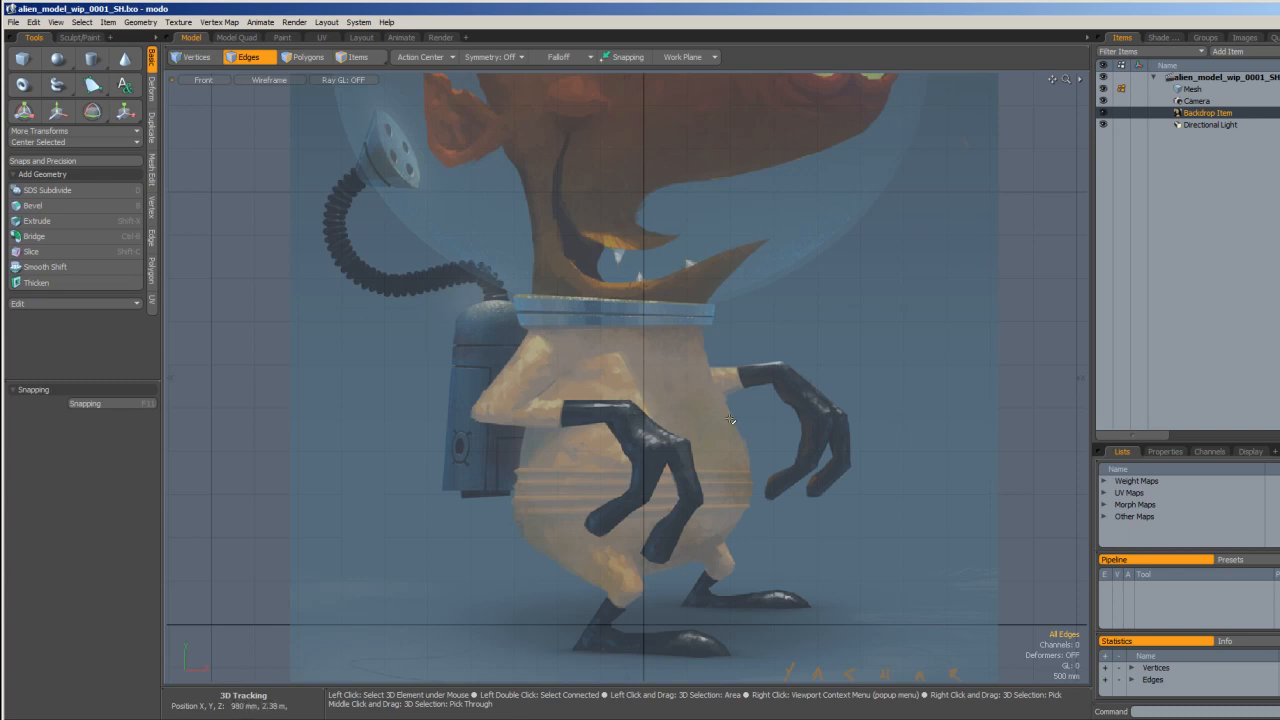
pyautogui.scroll(-1, 699, 417)
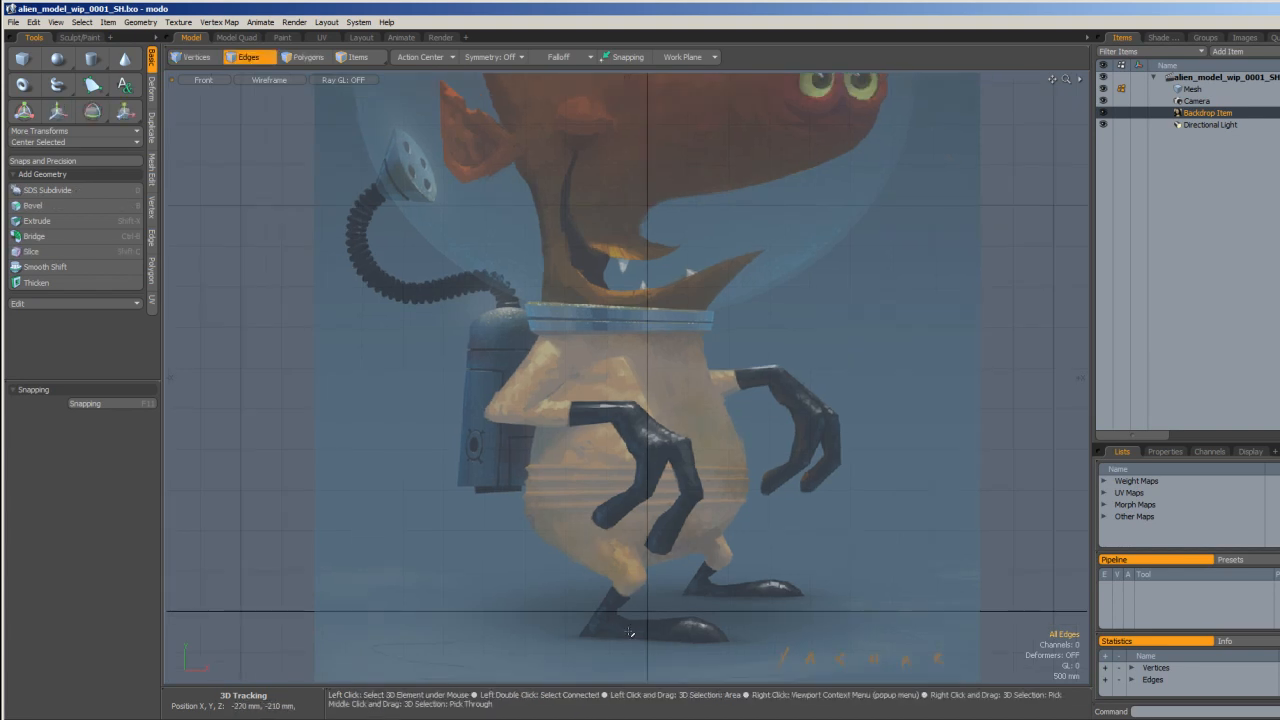
pyautogui.keyDown('alt'); pyautogui.scroll(-2, 704, 504); pyautogui.keyUp('alt')
pyautogui.keyDown('alt'); pyautogui.moveTo(714, 486); pyautogui.dragTo(675, 501); pyautogui.keyUp('alt')
pyautogui.keyDown('alt'); pyautogui.scroll(-2, 684, 472); pyautogui.keyUp('alt')
pyautogui.keyDown('alt'); pyautogui.scroll(-1, 675, 501); pyautogui.keyUp('alt')
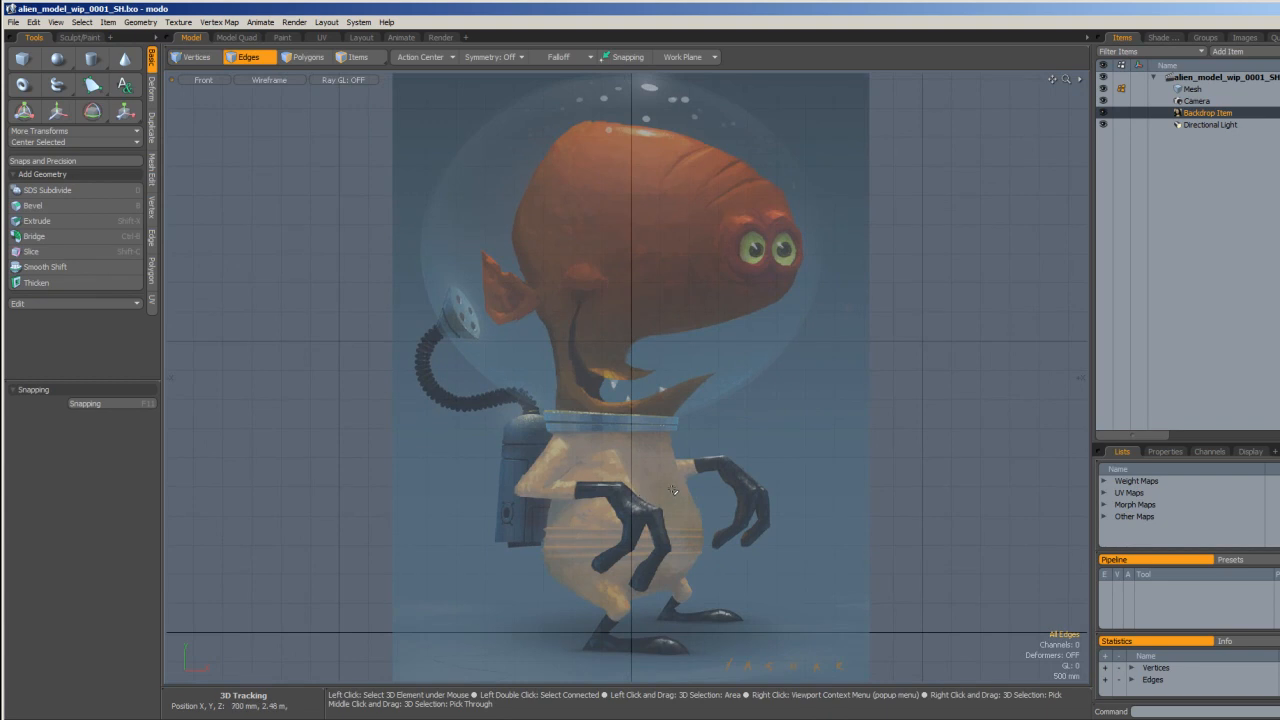
pyautogui.keyDown('alt'); pyautogui.scroll(1, 663, 497); pyautogui.keyUp('alt')
pyautogui.keyDown('alt'); pyautogui.moveTo(690, 497); pyautogui.dragTo(676, 482); pyautogui.keyUp('alt')
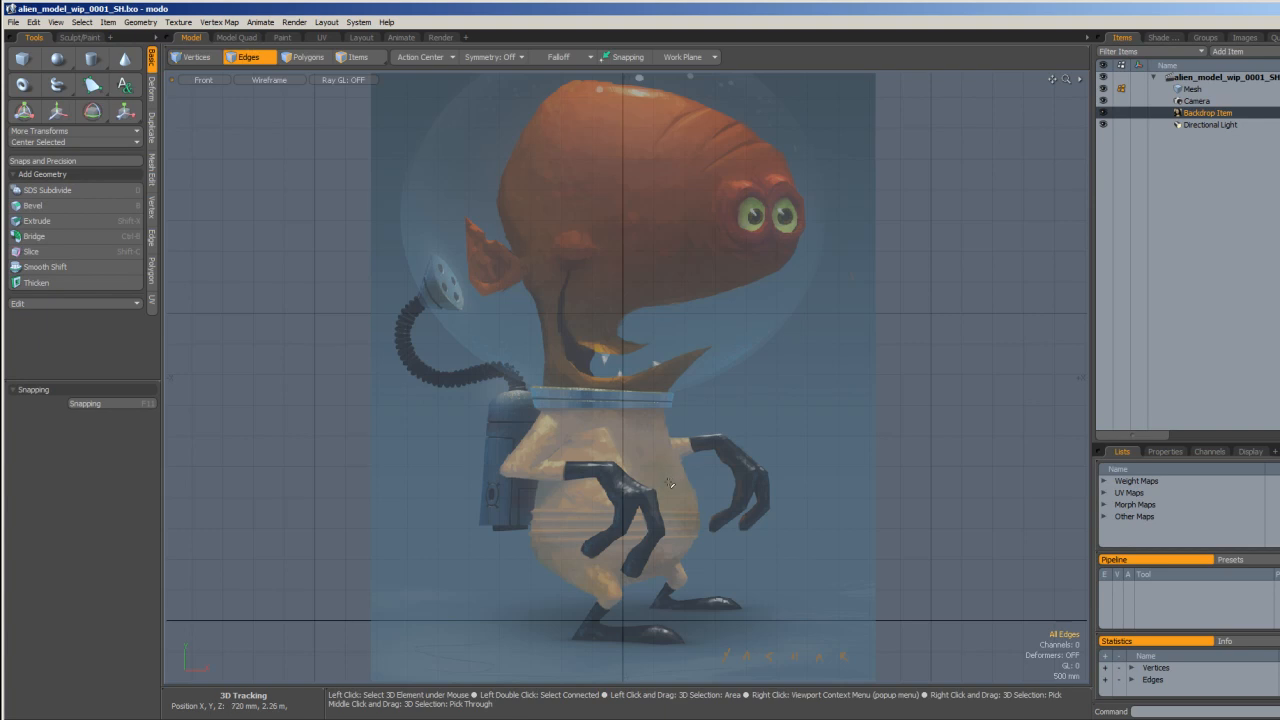
pyautogui.keyDown('alt'); pyautogui.scroll(-1, 672, 484); pyautogui.keyUp('alt')
pyautogui.keyDown('alt'); pyautogui.moveTo(660, 480); pyautogui.dragTo(643, 484); pyautogui.keyUp('alt')
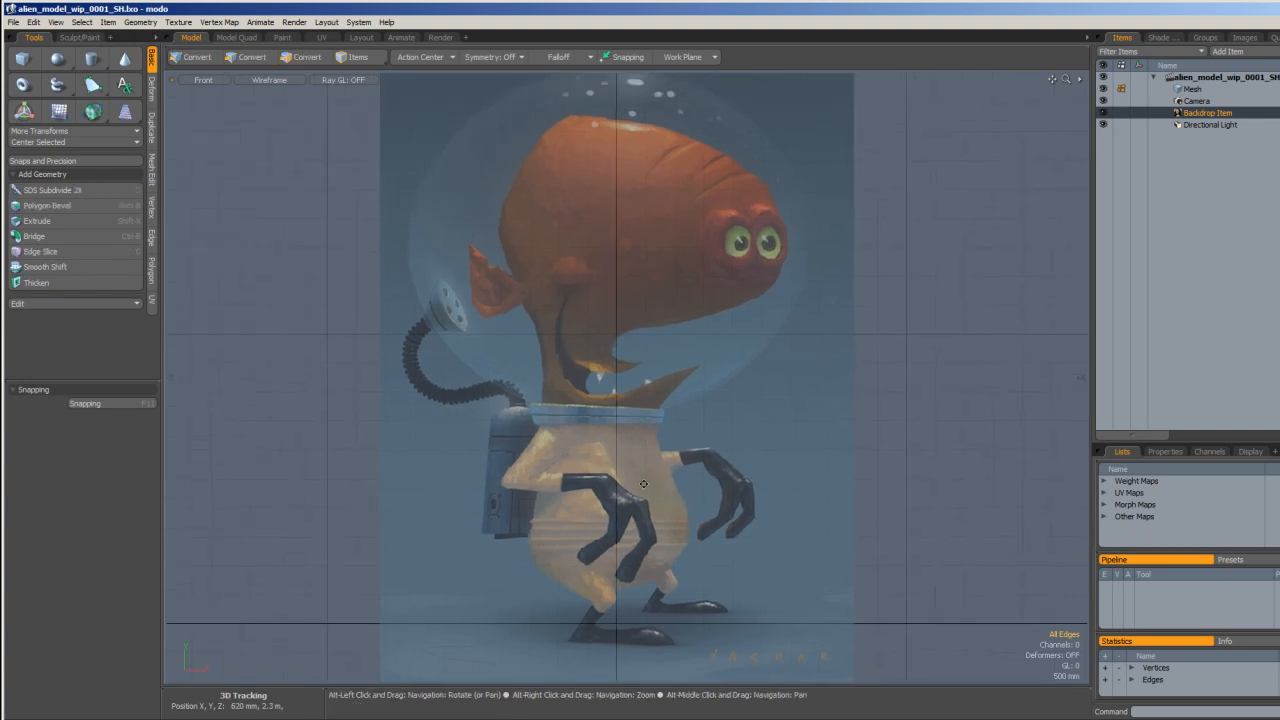
pyautogui.keyDown('alt'); pyautogui.scroll(2, 643, 484); pyautogui.keyUp('alt')
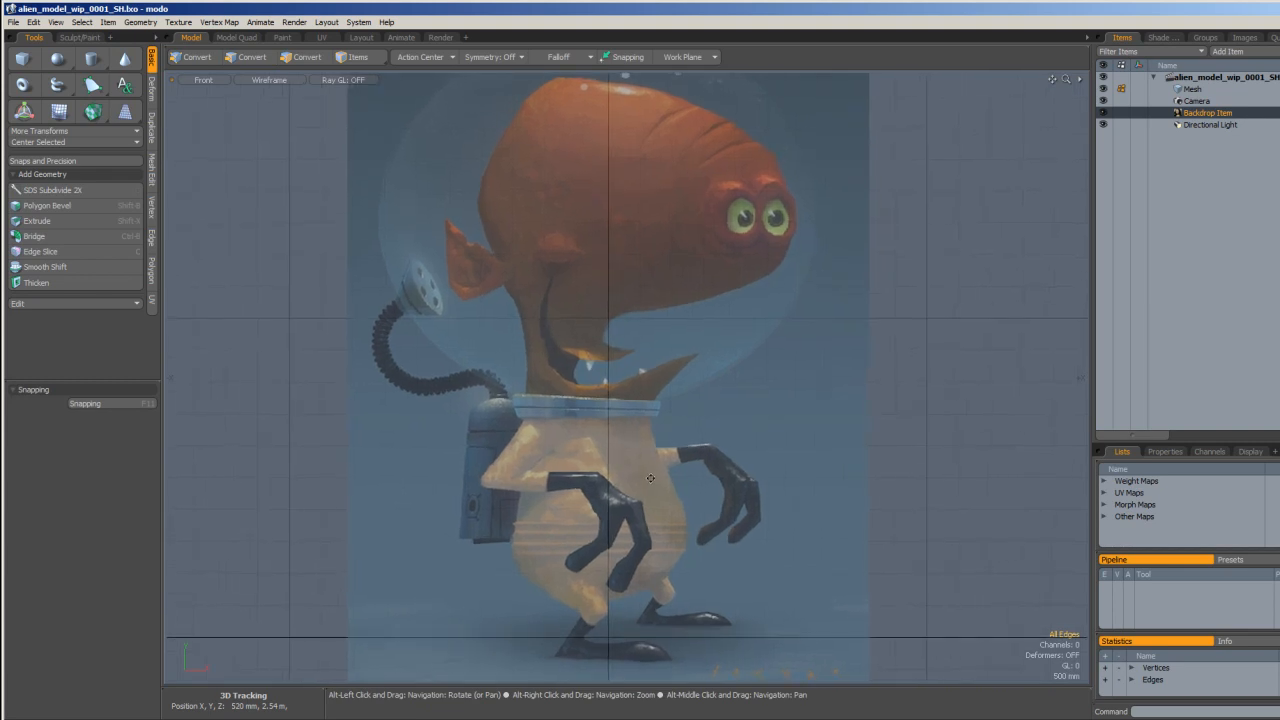
pyautogui.keyDown('alt'); pyautogui.scroll(-1, 651, 477); pyautogui.keyUp('alt')
pyautogui.keyDown('alt'); pyautogui.moveTo(651, 477); pyautogui.dragTo(637, 489); pyautogui.keyUp('alt')
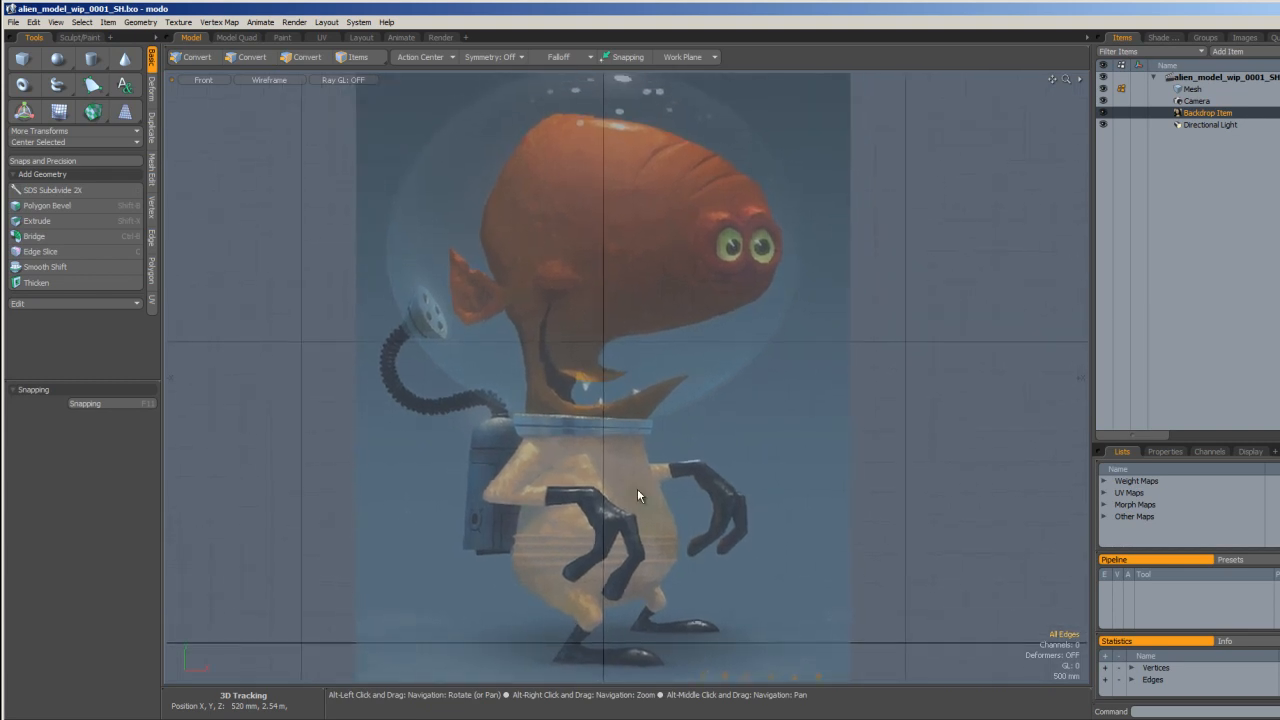
pyautogui.keyDown('alt'); pyautogui.scroll(-1, 638, 483); pyautogui.keyUp('alt')
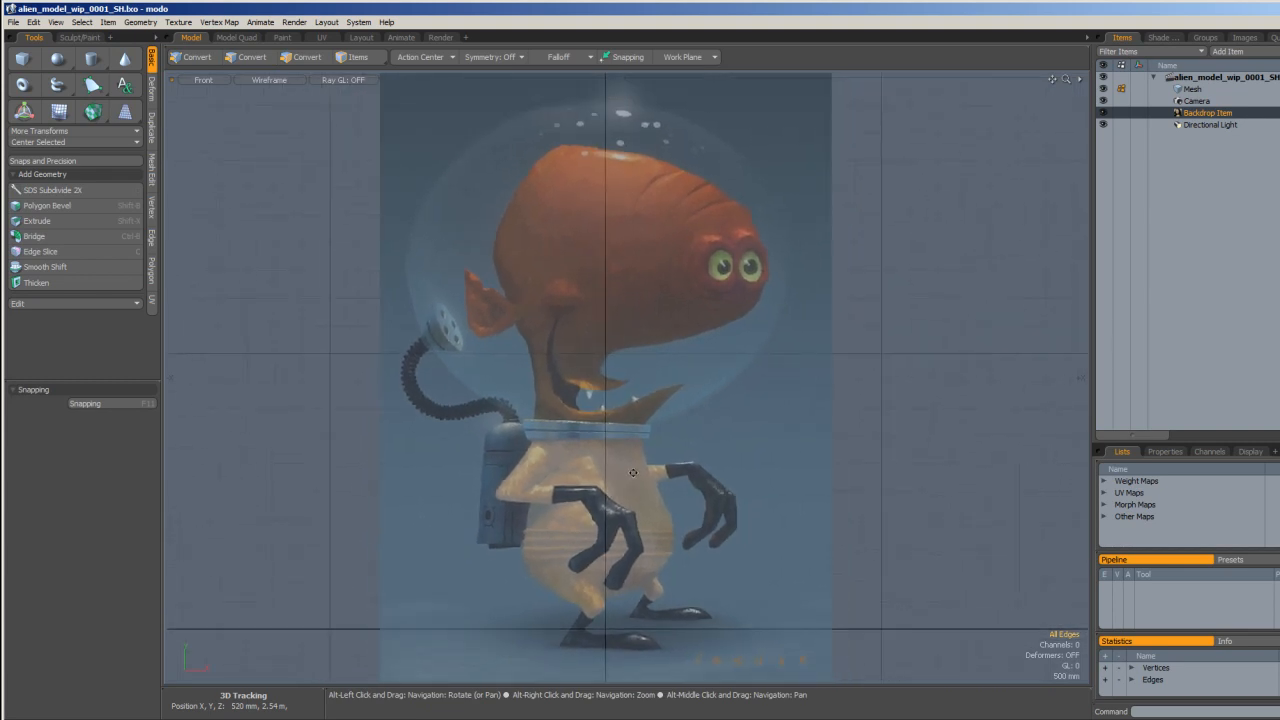
pyautogui.keyDown('alt'); pyautogui.scroll(2, 635, 475); pyautogui.keyUp('alt')
pyautogui.press('2')
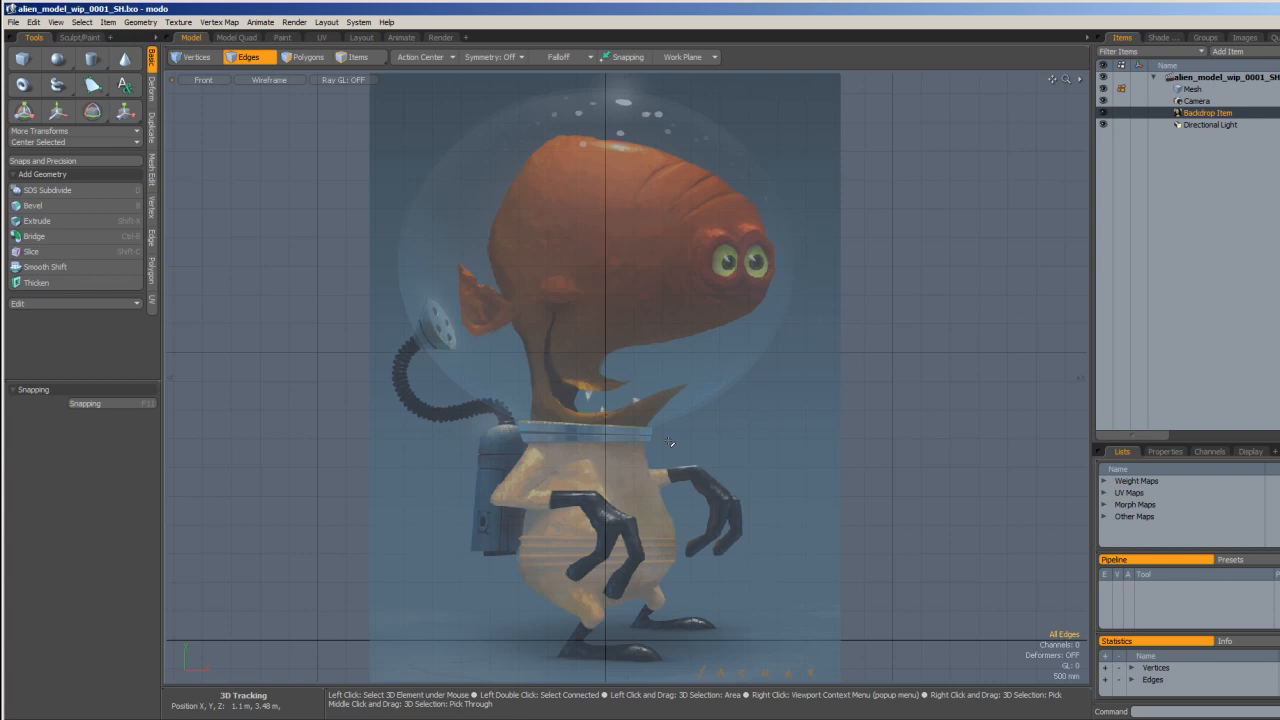
# - Move the torso cylinder's bottom edge loop down and slightly along X to follow the backdrop's belly
pyautogui.keyDown('alt'); pyautogui.scroll(3, 686, 473); pyautogui.keyUp('alt')
pyautogui.keyDown('alt'); pyautogui.moveTo(686, 473); pyautogui.dragTo(719, 437, button='middle'); pyautogui.keyUp('alt')
pyautogui.moveTo(765, 517)
pyautogui.mouseDown(button='right')
pyautogui.moveTo(497, 530)
pyautogui.moveTo(897, 548)
pyautogui.mouseUp(button='right')
pyautogui.keyDown('ctrl'); pyautogui.keyDown('alt'); pyautogui.moveTo(647, 530); pyautogui.dragTo(691, 527); pyautogui.keyUp('alt'); pyautogui.keyUp('ctrl')
pyautogui.press('w')
pyautogui.moveTo(629, 500); pyautogui.dragTo(629, 520)
pyautogui.moveTo(694, 562); pyautogui.dragTo(702, 562)
pyautogui.press('space')
# - Shift the cylinder's middle edge loop slightly along X towards the front of the belly and clear the selection
pyautogui.click(834, 508)
pyautogui.moveTo(852, 434)
pyautogui.mouseDown(button='right')
pyautogui.moveTo(584, 358)
pyautogui.moveTo(928, 368)
pyautogui.mouseUp(button='right')
pyautogui.press('w')
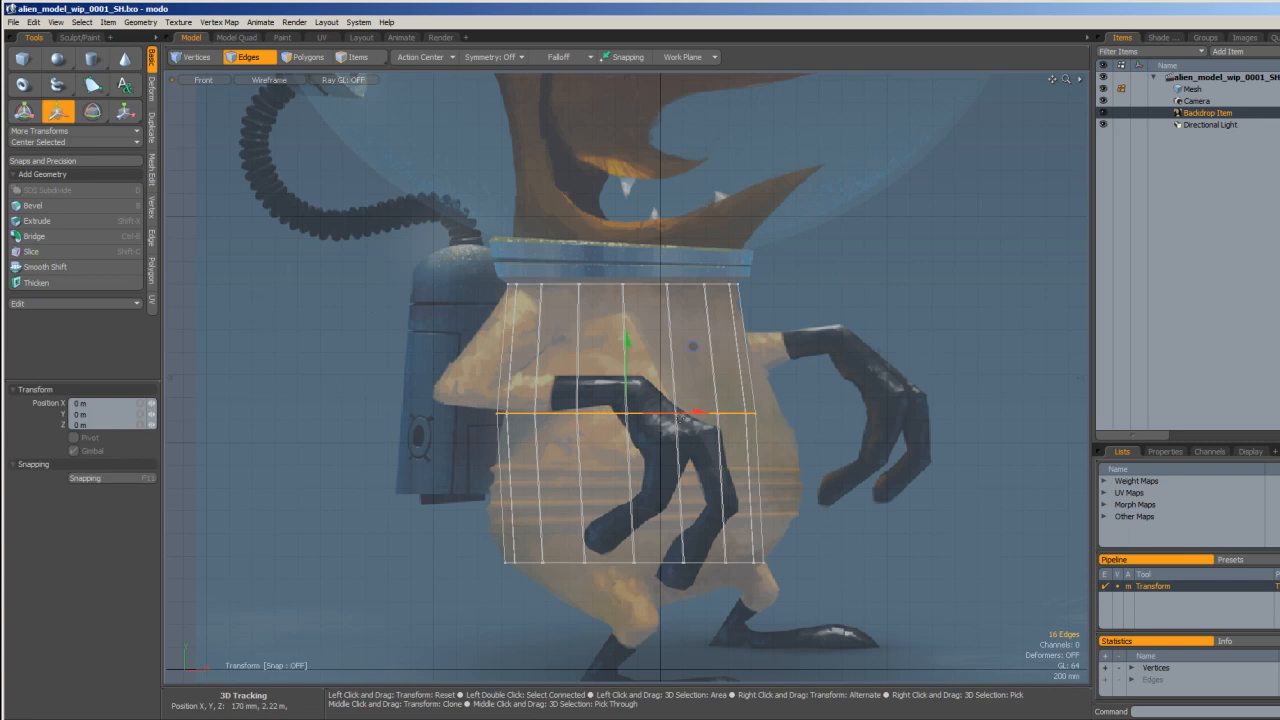
pyautogui.moveTo(697, 410); pyautogui.dragTo(713, 410)
pyautogui.press('q')
pyautogui.click(836, 491)
# - Examine how the torso cylinder fits the whole backdrop figure in the Front view
pyautogui.keyDown('alt'); pyautogui.moveTo(836, 491); pyautogui.dragTo(780, 489, button='right'); pyautogui.keyUp('alt')
pyautogui.keyDown('alt'); pyautogui.moveTo(857, 451); pyautogui.dragTo(725, 501); pyautogui.keyUp('alt')
pyautogui.keyDown('alt'); pyautogui.moveTo(735, 496); pyautogui.dragTo(705, 488, button='right'); pyautogui.keyUp('alt')
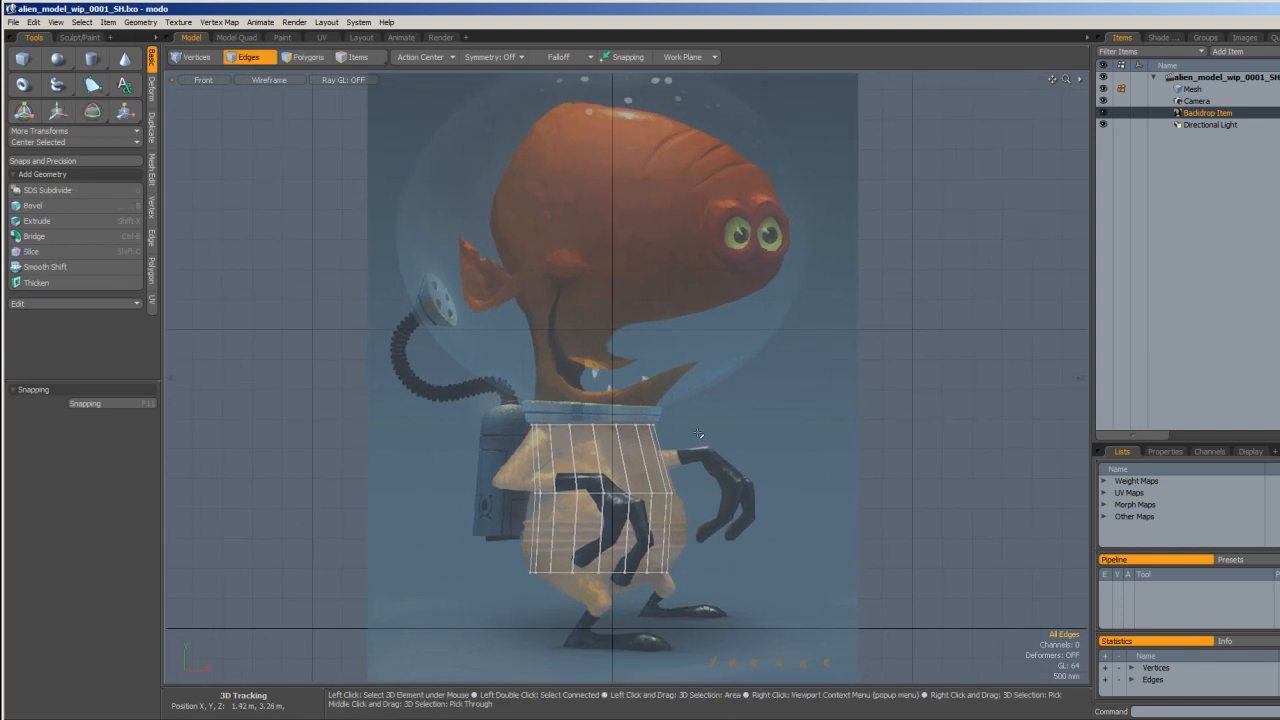
pyautogui.keyDown('alt'); pyautogui.moveTo(670, 452); pyautogui.dragTo(686, 454, button='right'); pyautogui.keyUp('alt')
pyautogui.keyDown('alt'); pyautogui.moveTo(686, 454); pyautogui.dragTo(692, 474); pyautogui.keyUp('alt')
pyautogui.keyDown('alt'); pyautogui.moveTo(692, 474); pyautogui.dragTo(682, 463, button='right'); pyautogui.keyUp('alt')
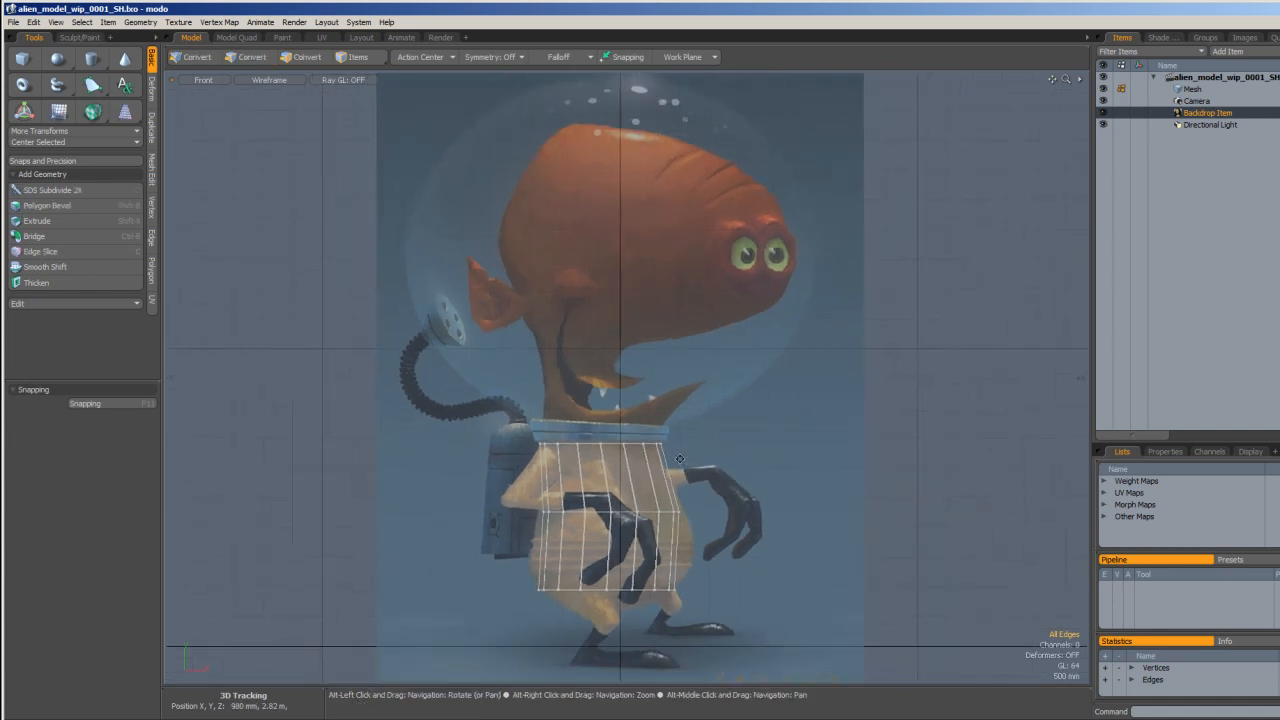
pyautogui.keyDown('alt'); pyautogui.moveTo(681, 457); pyautogui.dragTo(683, 464); pyautogui.keyUp('alt')
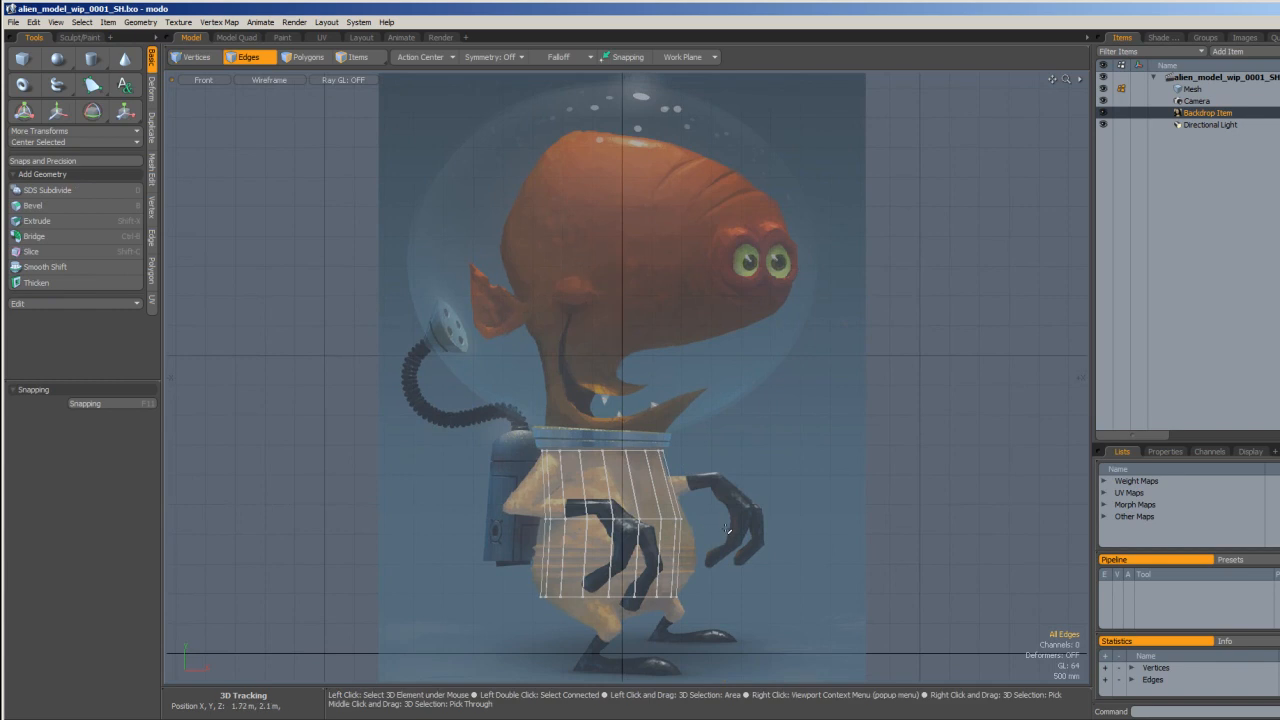
pyautogui.keyDown('alt'); pyautogui.moveTo(698, 574); pyautogui.dragTo(701, 537, button='right'); pyautogui.keyUp('alt')
pyautogui.keyDown('alt'); pyautogui.moveTo(701, 537); pyautogui.dragTo(699, 537); pyautogui.keyUp('alt')
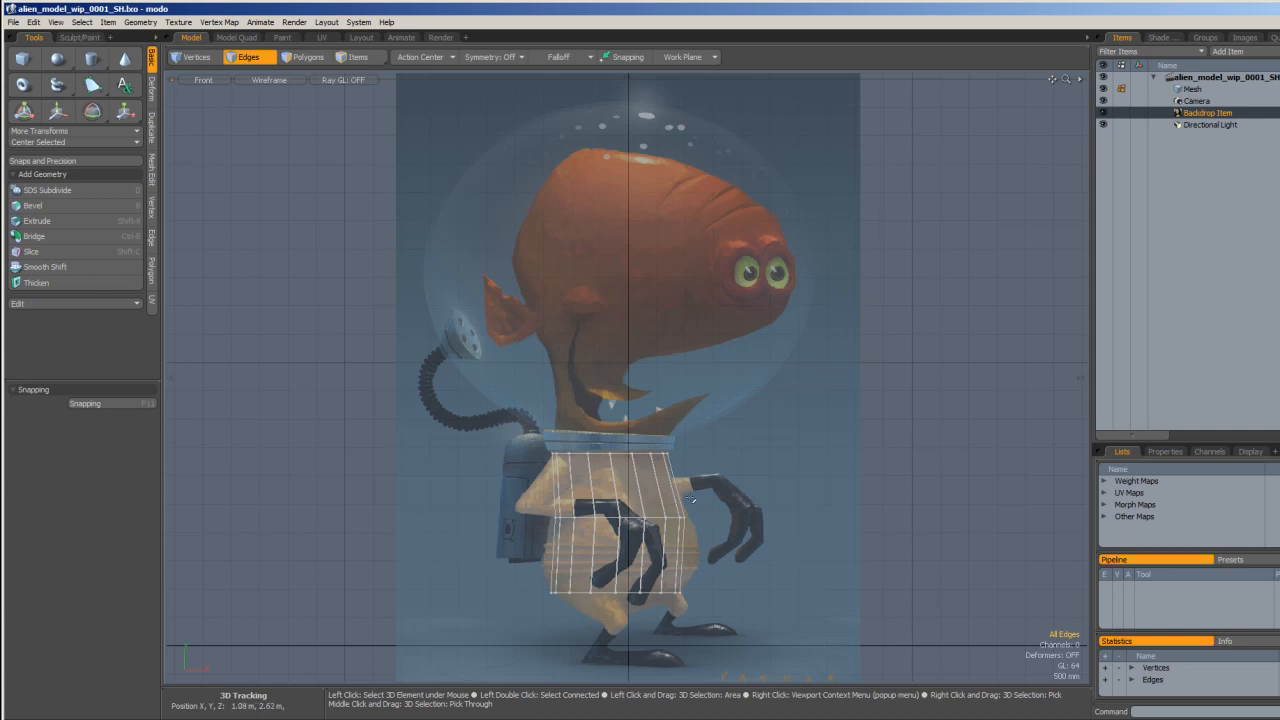
pyautogui.keyDown('alt'); pyautogui.moveTo(725, 483); pyautogui.dragTo(722, 479); pyautogui.keyUp('alt')
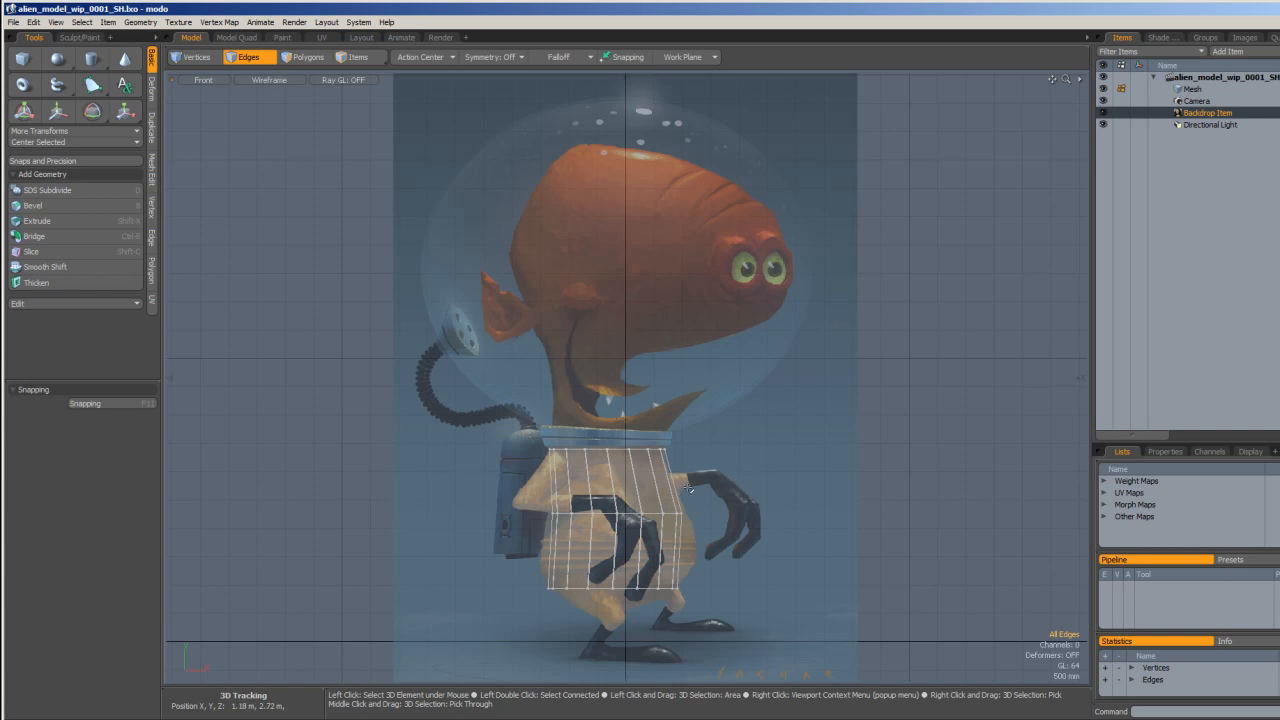
pyautogui.keyDown('alt'); pyautogui.moveTo(604, 490); pyautogui.dragTo(627, 493, button='right'); pyautogui.keyUp('alt')
pyautogui.keyDown('alt'); pyautogui.moveTo(649, 494); pyautogui.dragTo(649, 492); pyautogui.keyUp('alt')
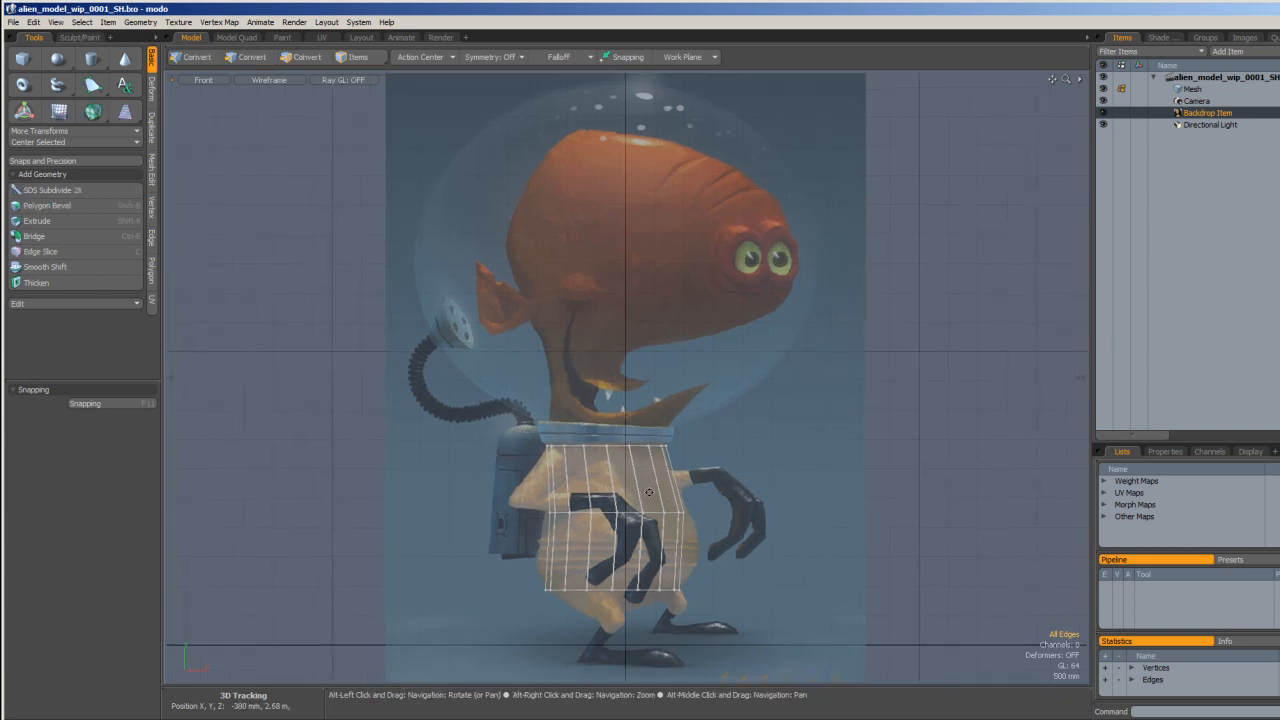
pyautogui.keyDown('alt'); pyautogui.moveTo(654, 487); pyautogui.dragTo(650, 492, button='right'); pyautogui.keyUp('alt')
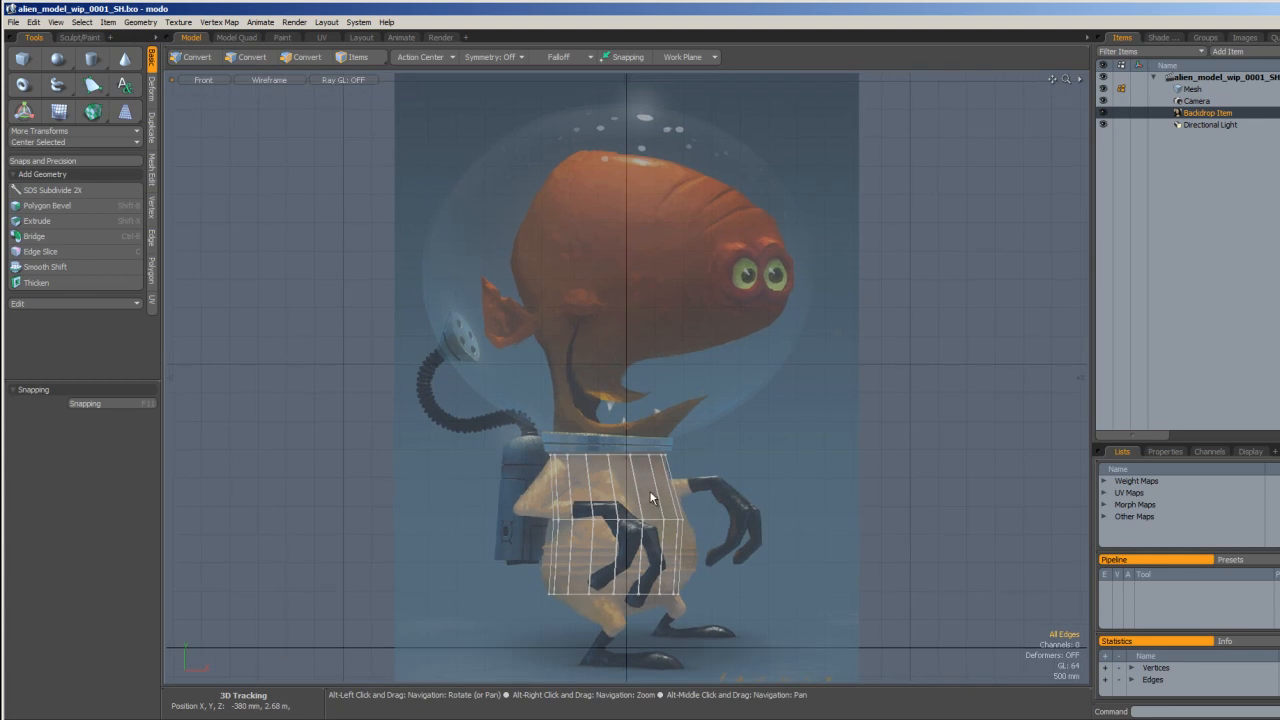
pyautogui.keyDown('alt'); pyautogui.moveTo(674, 506); pyautogui.dragTo(674, 488); pyautogui.keyUp('alt')
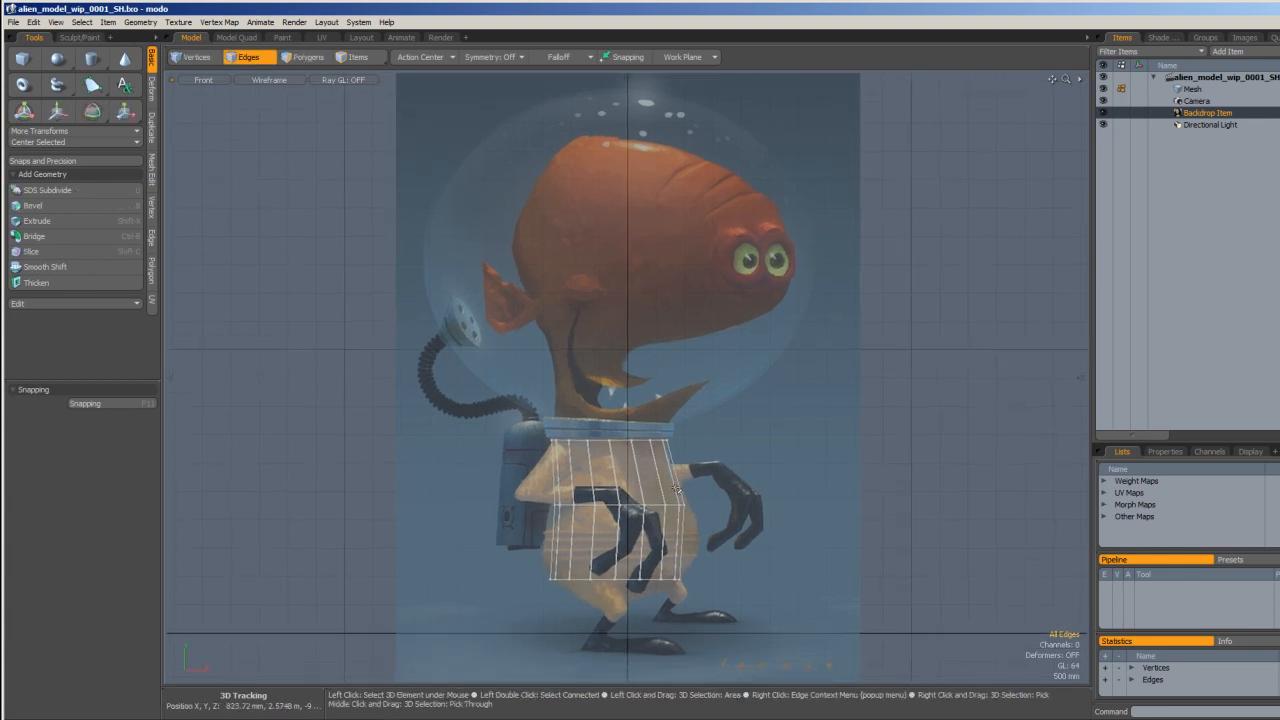
pyautogui.keyDown('alt'); pyautogui.moveTo(641, 512); pyautogui.dragTo(676, 524, button='right'); pyautogui.keyUp('alt')
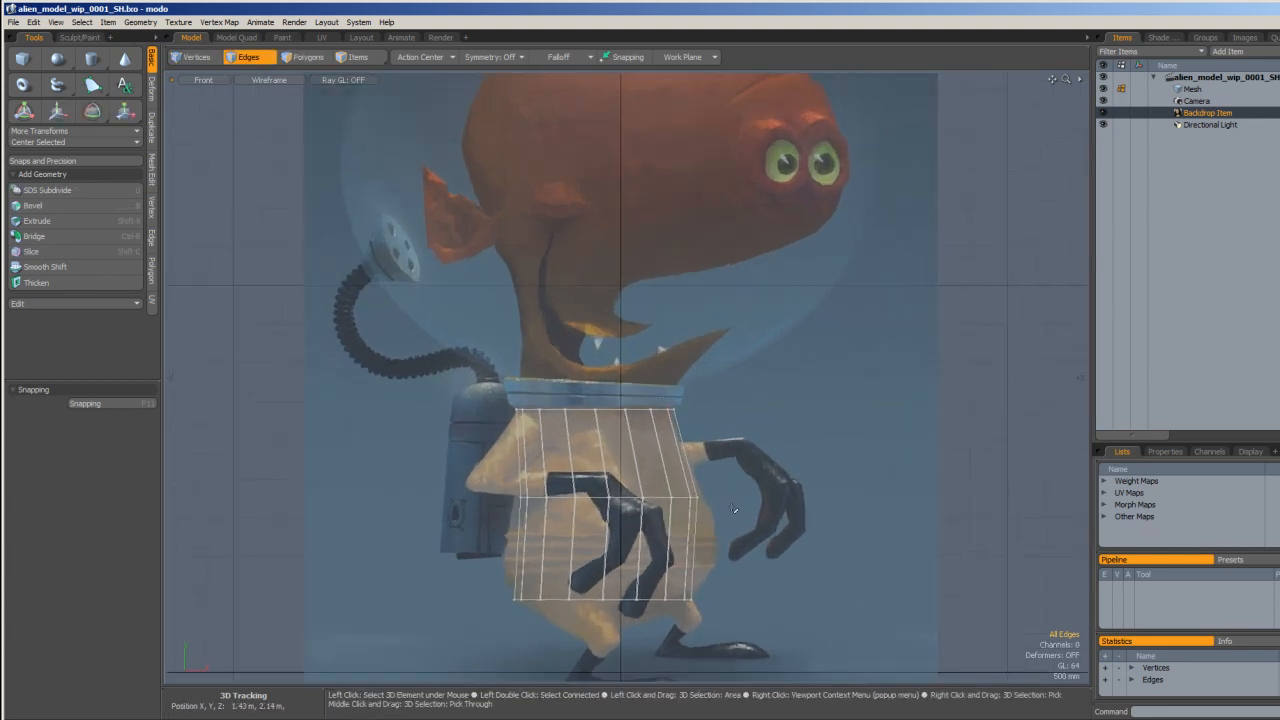
# - Select the cylinder's middle edge loop and scale it up slightly towards the belly outline
pyautogui.moveTo(521, 478); pyautogui.dragTo(738, 486, button='right')
pyautogui.keyDown('alt'); pyautogui.moveTo(648, 522); pyautogui.dragTo(695, 516, button='right'); pyautogui.keyUp('alt')
pyautogui.keyDown('alt'); pyautogui.moveTo(692, 515); pyautogui.dragTo(714, 485); pyautogui.keyUp('alt')
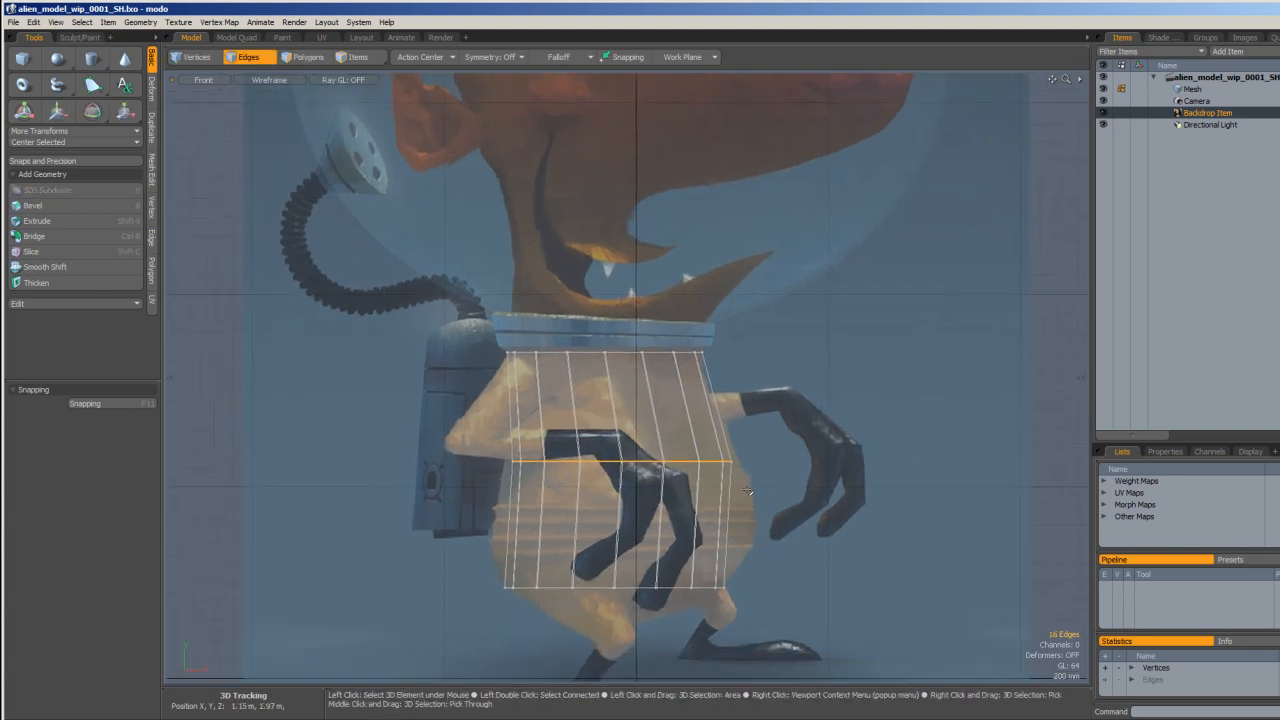
pyautogui.press('r')
pyautogui.moveTo(630, 474); pyautogui.dragTo(684, 510)
pyautogui.press('space')
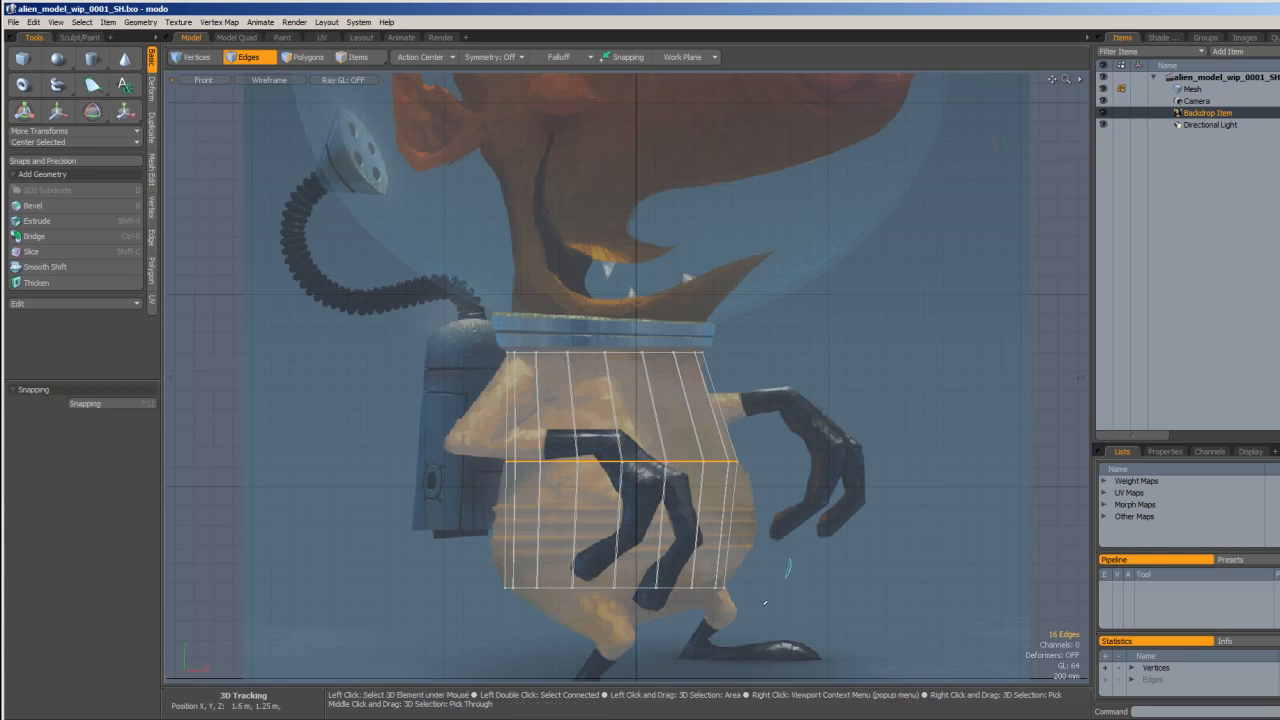
# - Select the cylinder's bottom edge loop, raise it slightly and clear the selection
pyautogui.doubleClick(686, 586)
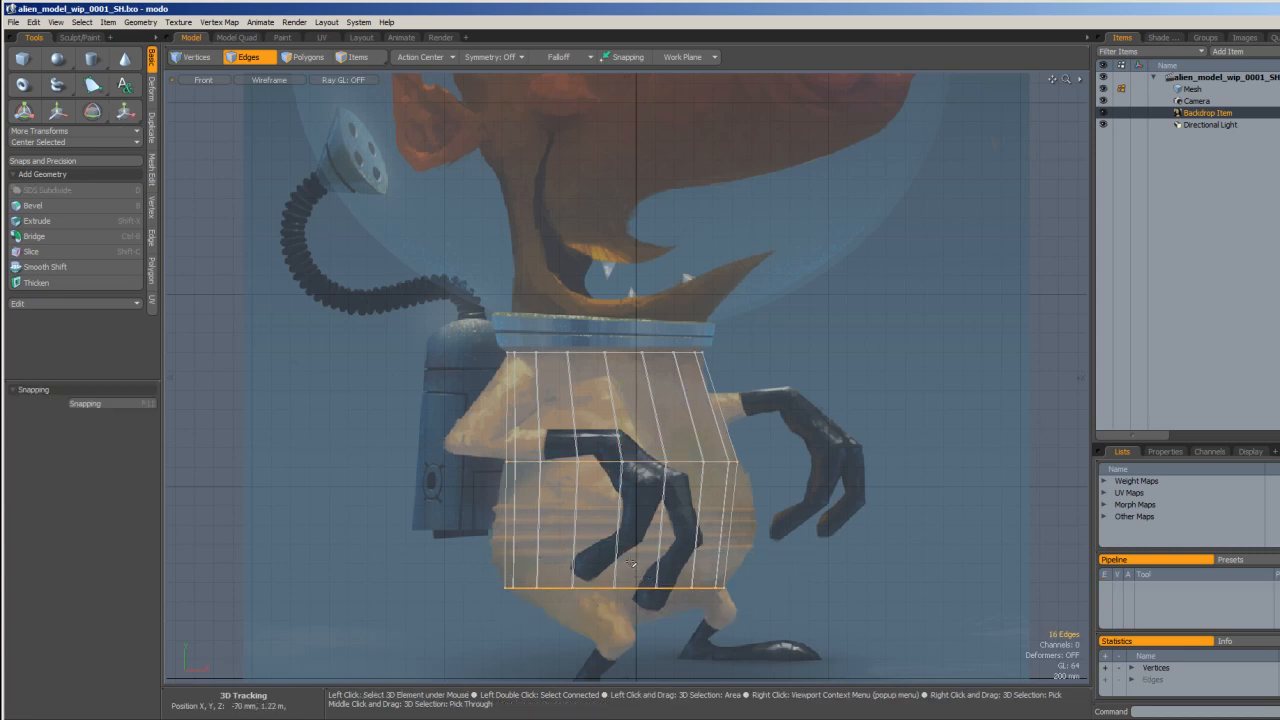
pyautogui.press('w')
pyautogui.moveTo(612, 537); pyautogui.dragTo(614, 530)
pyautogui.press('space')
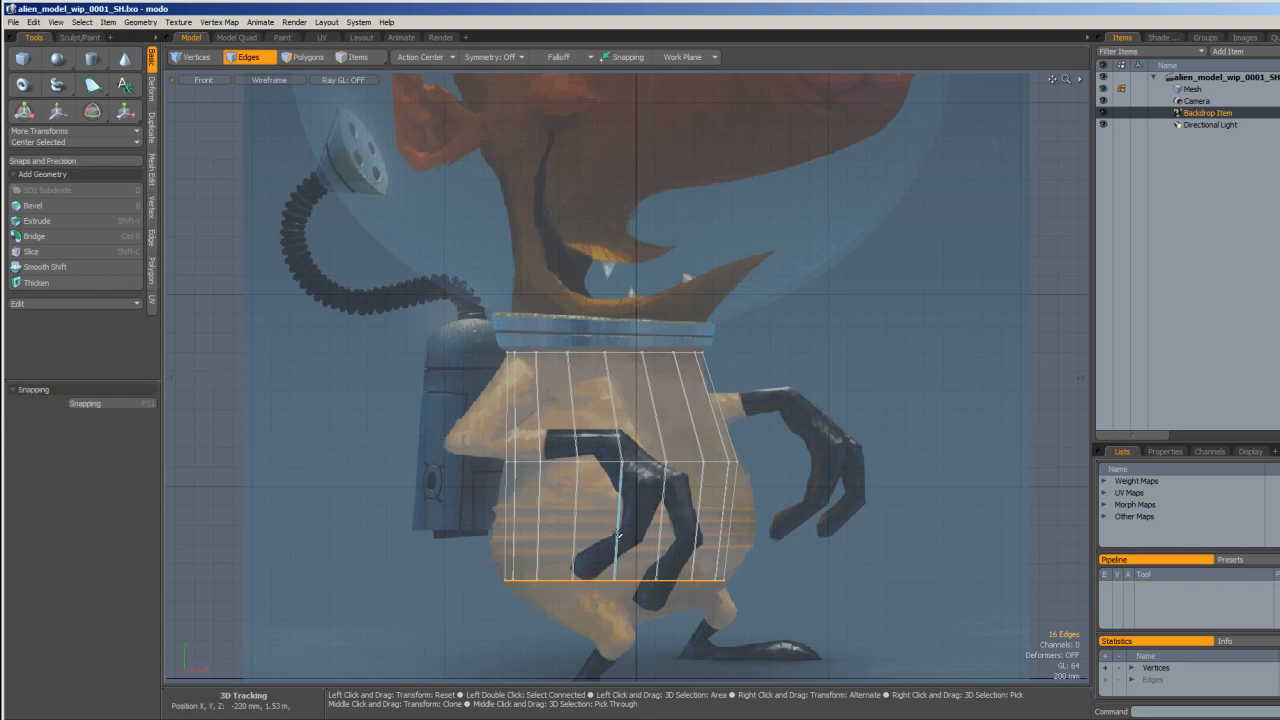
pyautogui.click(799, 565)
# - Move the whole torso mesh 10 m in Z, checking its placement in the Top view
pyautogui.moveTo(797, 562)
pyautogui.keyDown('alt'); pyautogui.mouseDown()
pyautogui.moveTo(500, 484)
pyautogui.moveTo(401, 491)
pyautogui.mouseUp(); pyautogui.keyUp('alt')
pyautogui.scroll(-5, 646, 515)
pyautogui.press('w')
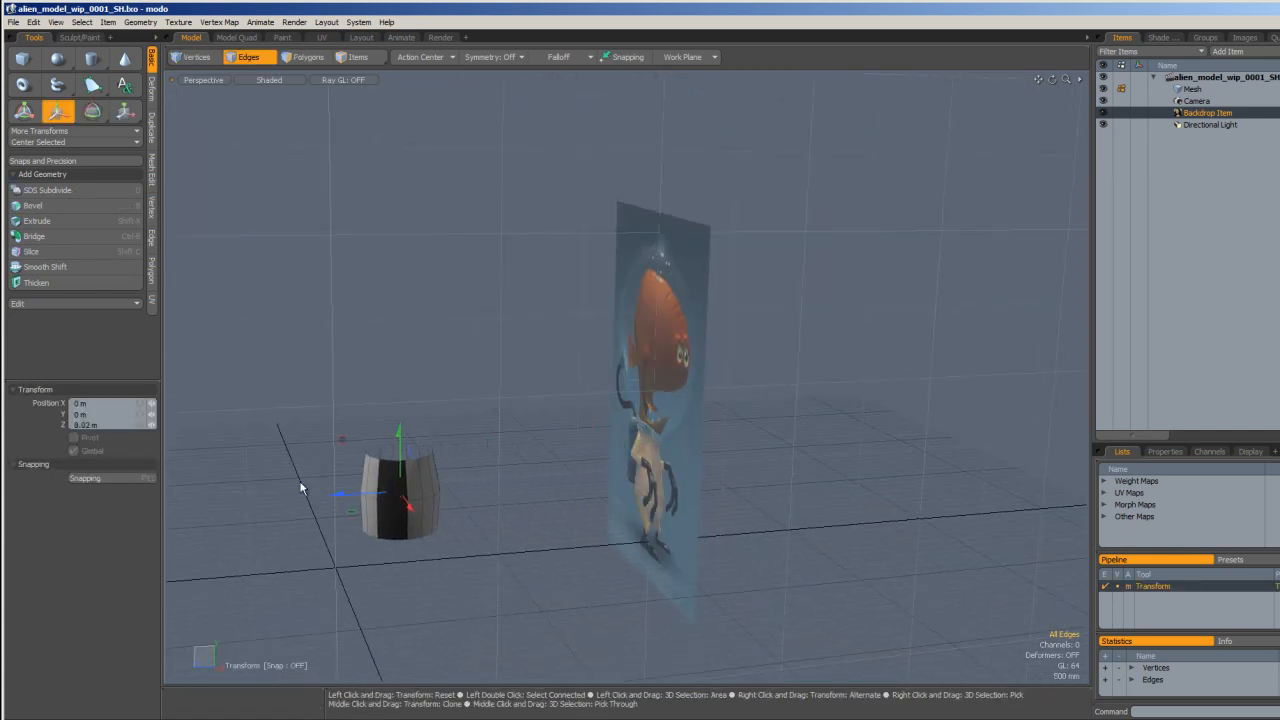
pyautogui.press('KP_1')
pyautogui.scroll(-2, 625, 492)
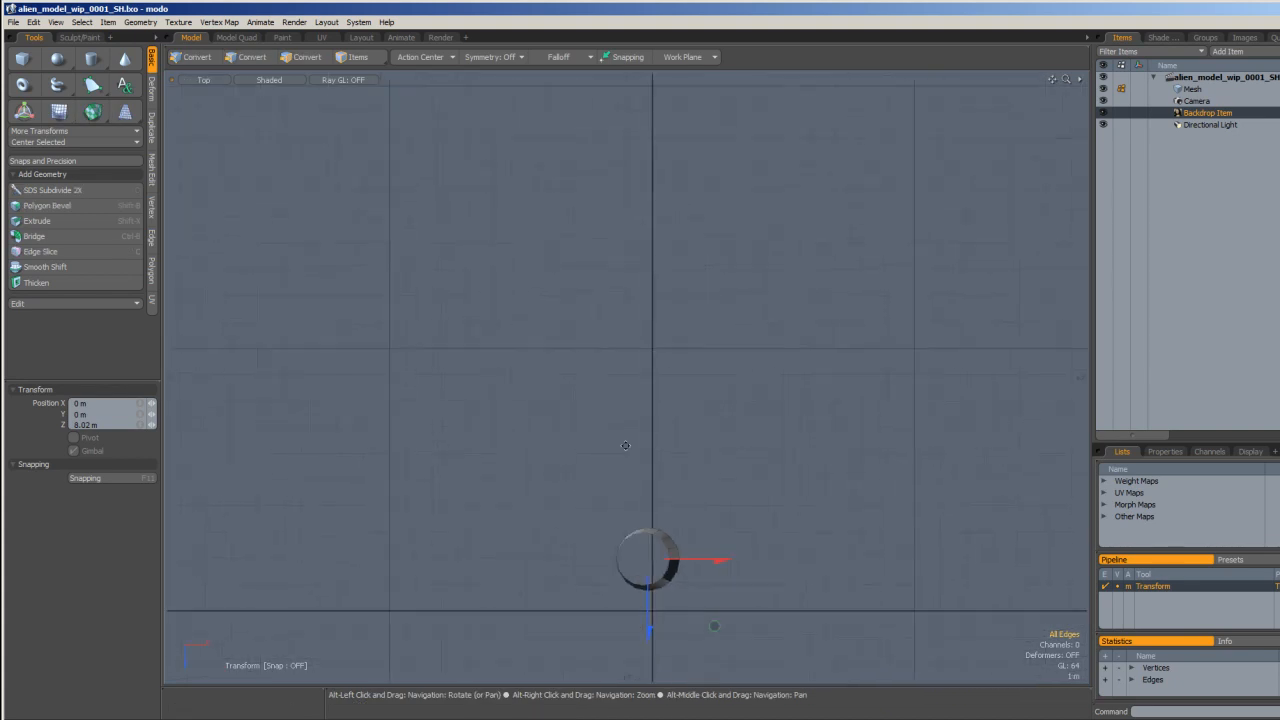
pyautogui.keyDown('alt'); pyautogui.moveTo(645, 577); pyautogui.dragTo(654, 474); pyautogui.keyUp('alt')
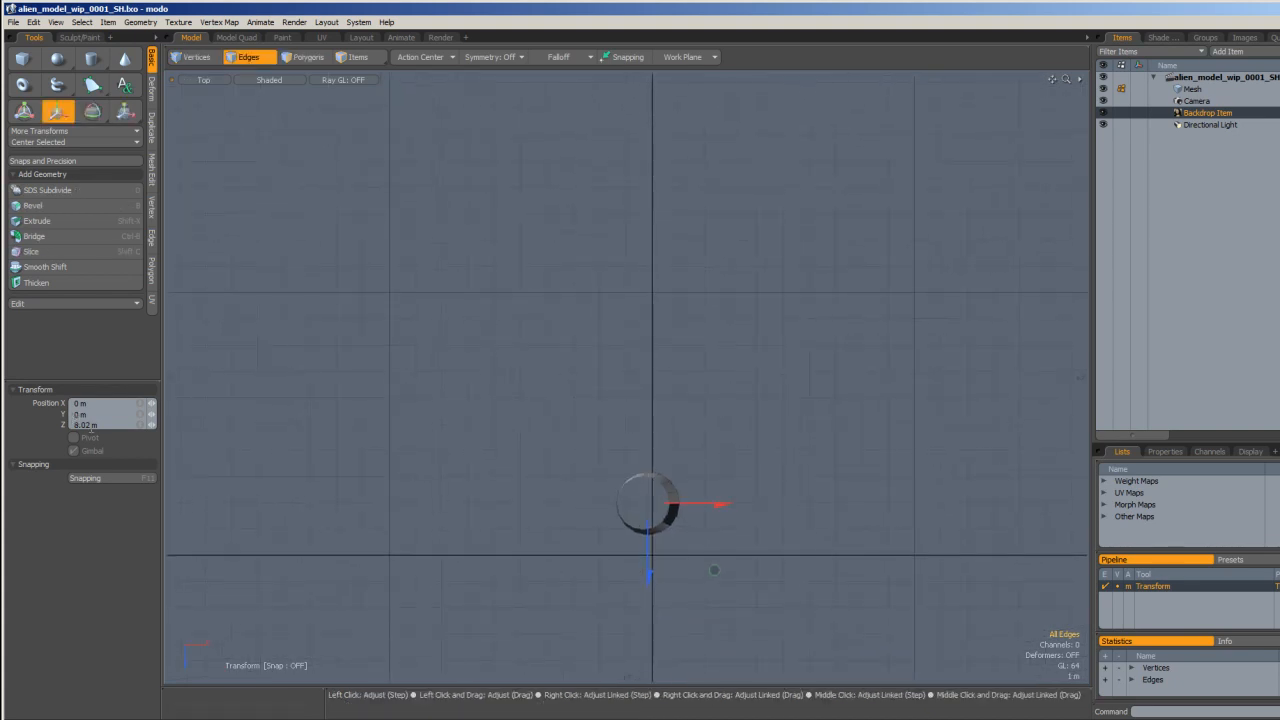
pyautogui.press('Return')
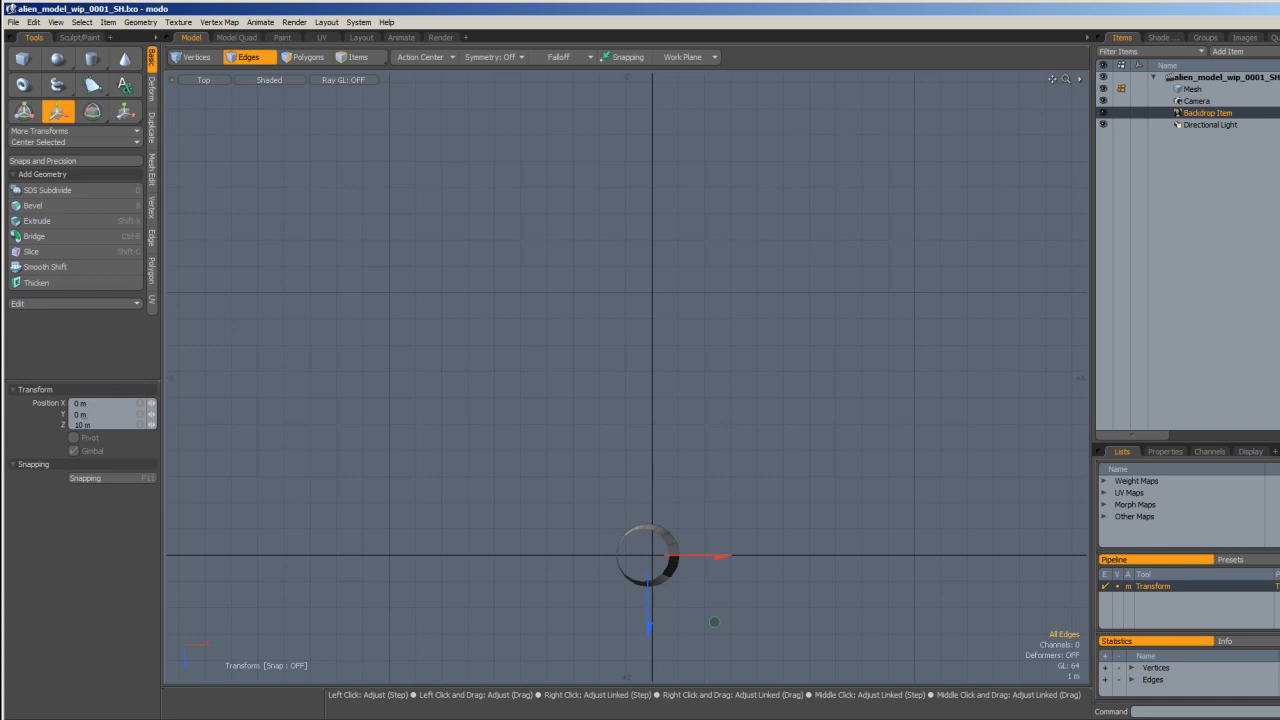
pyautogui.press('space')
# - Select the torso mesh's lower band of polygons and shift it slightly horizontally
pyautogui.keyDown('alt'); pyautogui.moveTo(616, 475); pyautogui.dragTo(635, 398); pyautogui.keyUp('alt')
pyautogui.keyDown('alt'); pyautogui.moveTo(635, 398); pyautogui.dragTo(720, 480, button='right'); pyautogui.keyUp('alt')
pyautogui.keyDown('alt'); pyautogui.moveTo(720, 480); pyautogui.dragTo(526, 455); pyautogui.keyUp('alt')
pyautogui.doubleClick(481, 463)
pyautogui.press('3')
pyautogui.moveTo(608, 520)
pyautogui.mouseDown(button='right')
pyautogui.moveTo(250, 452)
pyautogui.moveTo(624, 422)
pyautogui.mouseUp(button='right')
pyautogui.keyDown('alt'); pyautogui.moveTo(624, 422); pyautogui.dragTo(567, 430); pyautogui.keyUp('alt')
pyautogui.press('w')
pyautogui.moveTo(365, 504); pyautogui.dragTo(361, 504)
pyautogui.press('space')
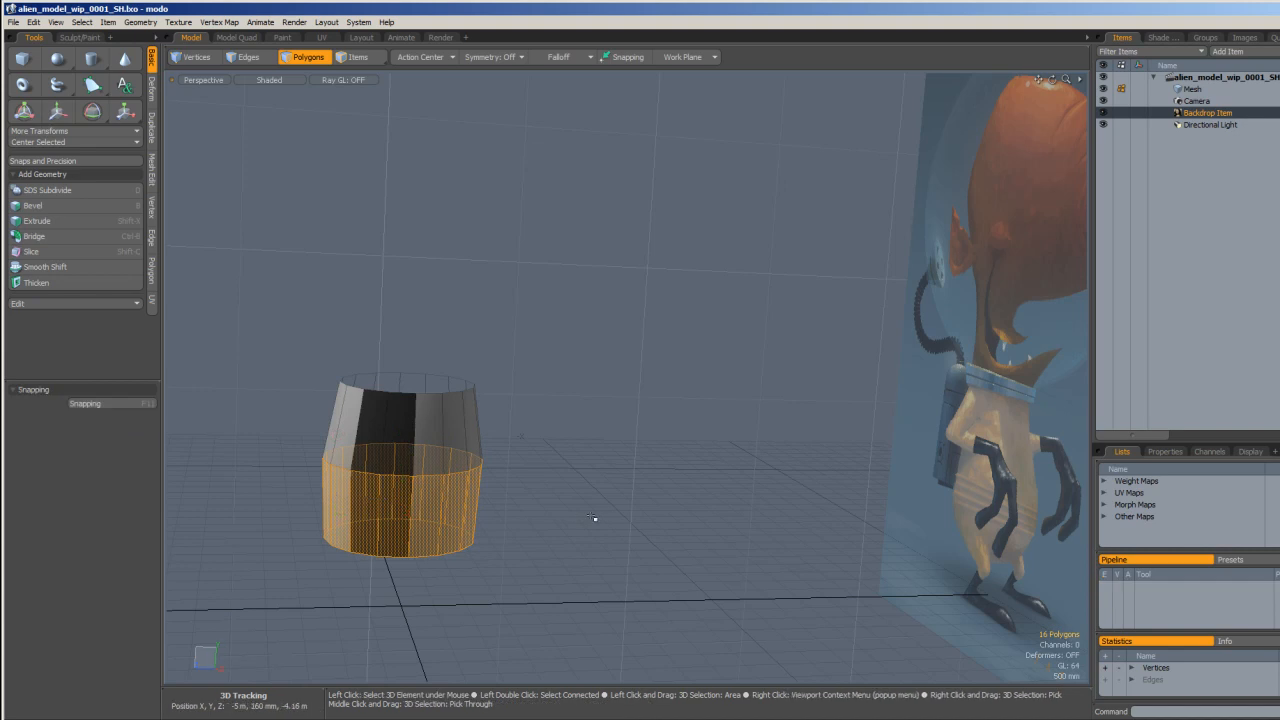
# - Undo the last operation, nudge the lower polygon band horizontally again and clear the selection
pyautogui.scroll(-1, 577, 519)
pyautogui.click(580, 521)
pyautogui.keyDown('alt'); pyautogui.moveTo(580, 521); pyautogui.dragTo(703, 512); pyautogui.keyUp('alt')
pyautogui.hotkey('ctrl', 'z')
pyautogui.press('w')
pyautogui.moveTo(472, 518); pyautogui.dragTo(466, 519)
pyautogui.press('q')
pyautogui.click(646, 517)
# - Bridge two edges of the torso's open bottom rim to the two opposite edges, forming a strip between the legs
pyautogui.keyDown('alt'); pyautogui.moveTo(650, 522); pyautogui.dragTo(609, 425); pyautogui.keyUp('alt')
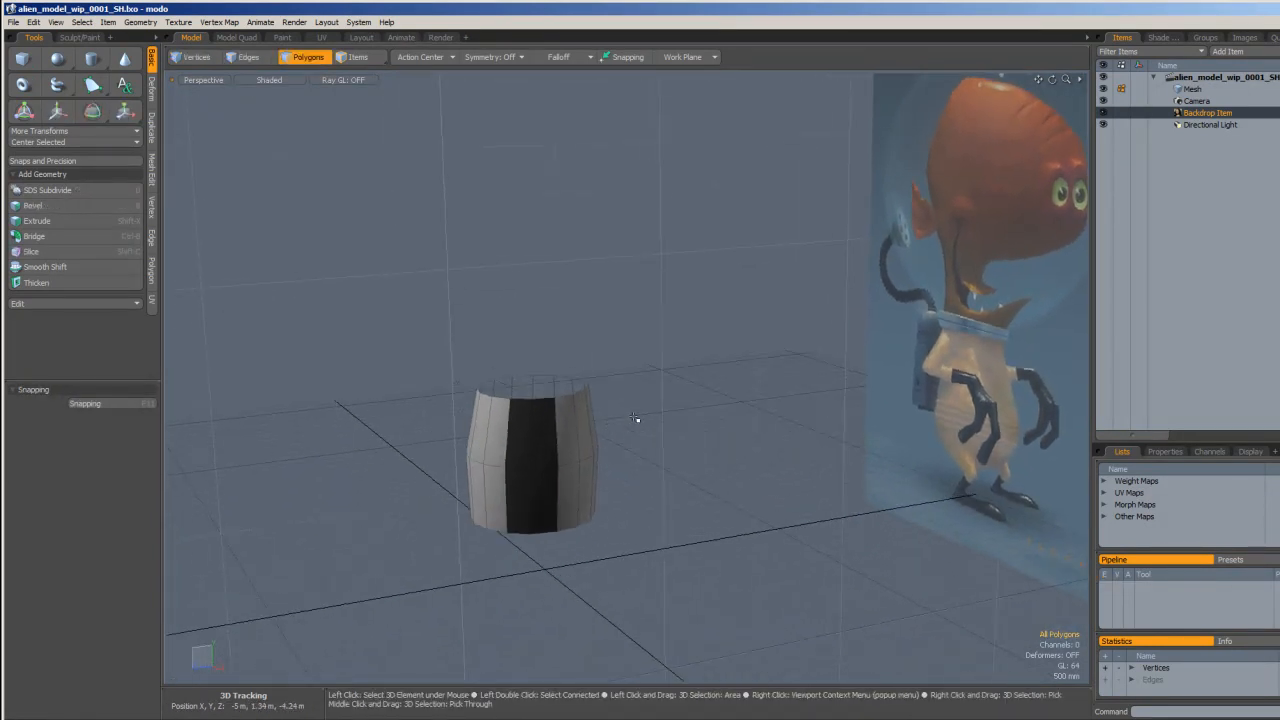
pyautogui.keyDown('alt'); pyautogui.moveTo(640, 488); pyautogui.dragTo(666, 449); pyautogui.keyUp('alt')
pyautogui.keyDown('alt'); pyautogui.moveTo(666, 449); pyautogui.dragTo(660, 436, button='right'); pyautogui.keyUp('alt')
pyautogui.keyDown('alt'); pyautogui.moveTo(660, 436); pyautogui.dragTo(640, 384); pyautogui.keyUp('alt')
pyautogui.press('space')
pyautogui.press('space')
pyautogui.click(605, 387)
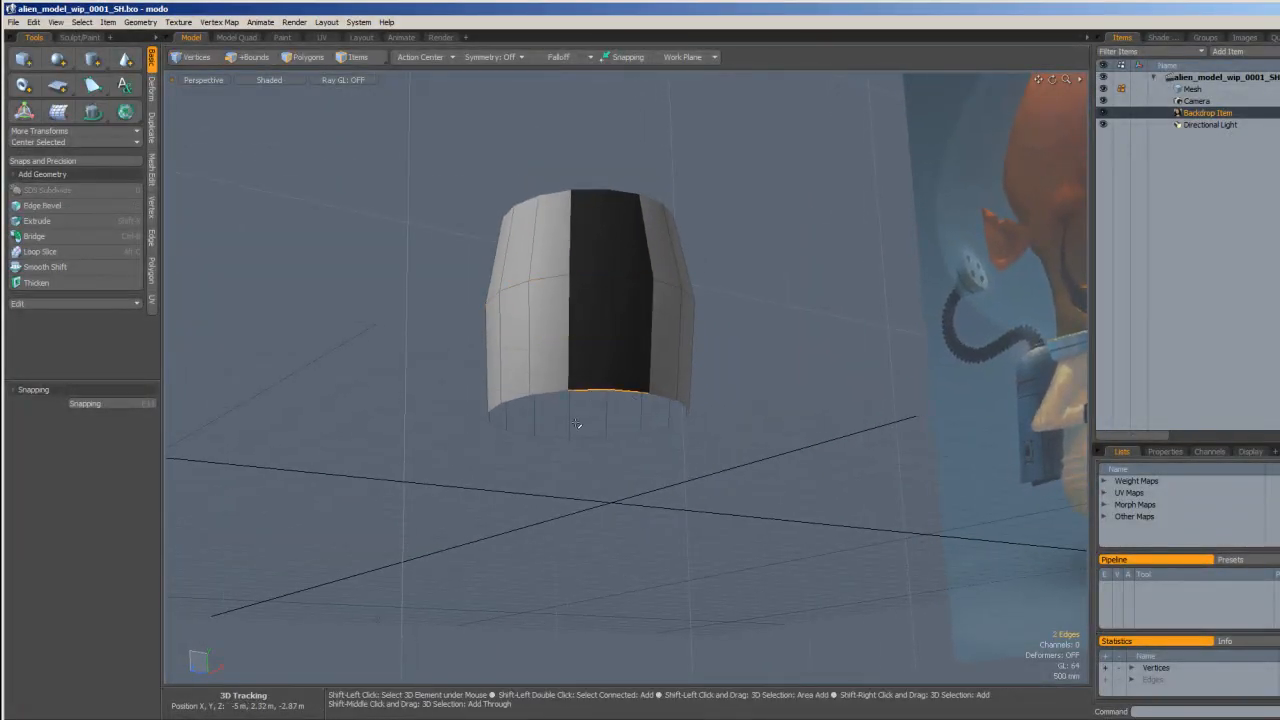
pyautogui.keyDown('alt'); pyautogui.moveTo(575, 446); pyautogui.dragTo(613, 437); pyautogui.keyUp('alt')
pyautogui.press('ctrl')
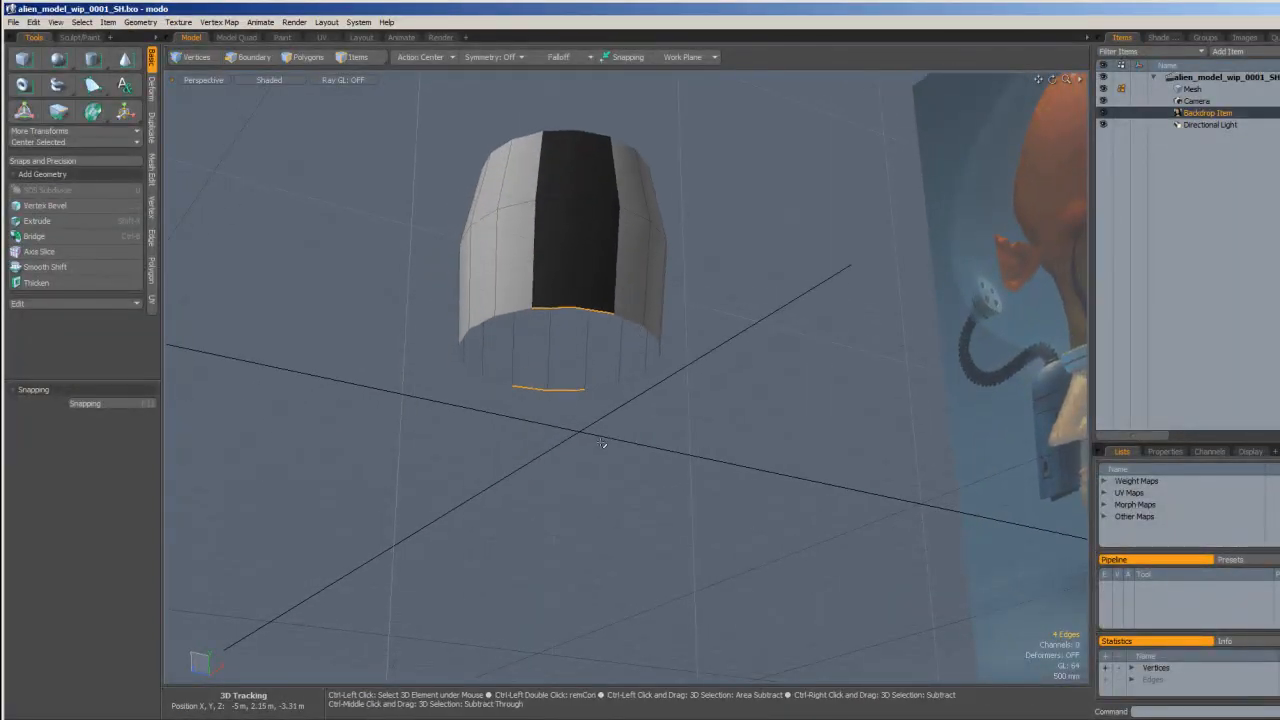
pyautogui.hotkey('ctrl', 'b')
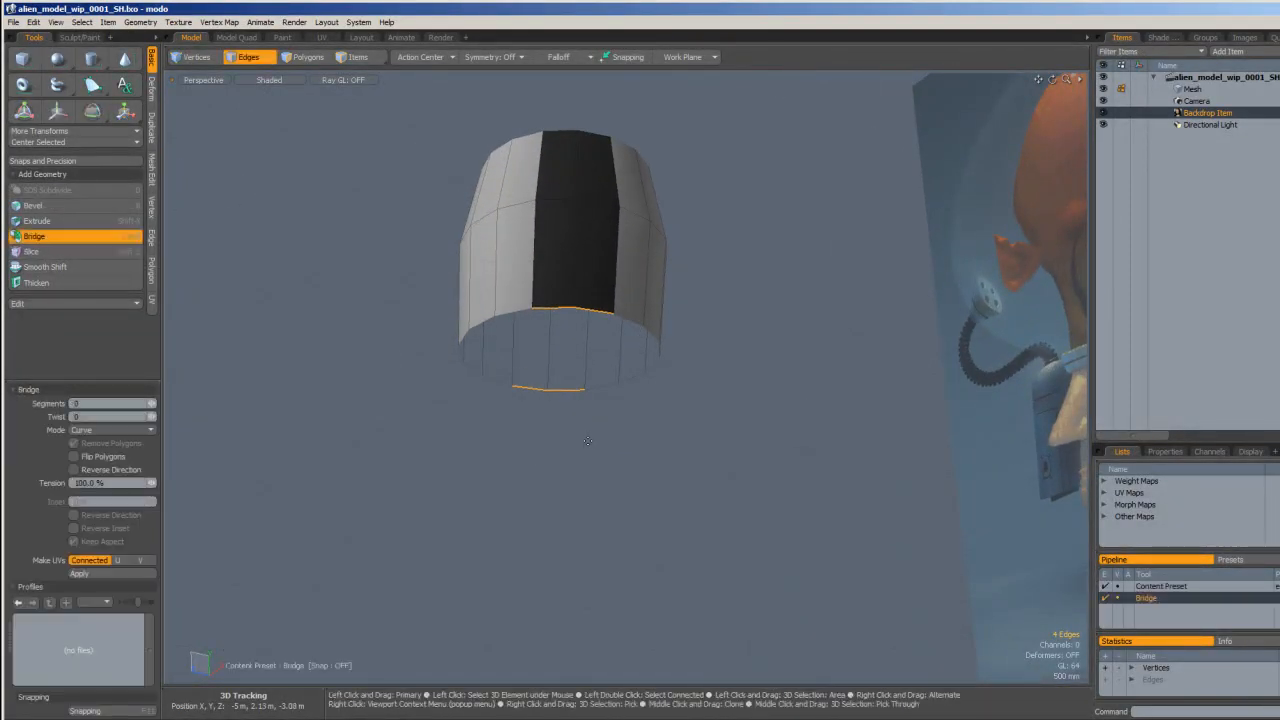
pyautogui.click(588, 441)
pyautogui.press('q')
# - Add a crosswise edge loop midway along the bridged strip with Loop Slice
pyautogui.press('1')
pyautogui.press('2')
pyautogui.press('Escape')
pyautogui.click(566, 354)
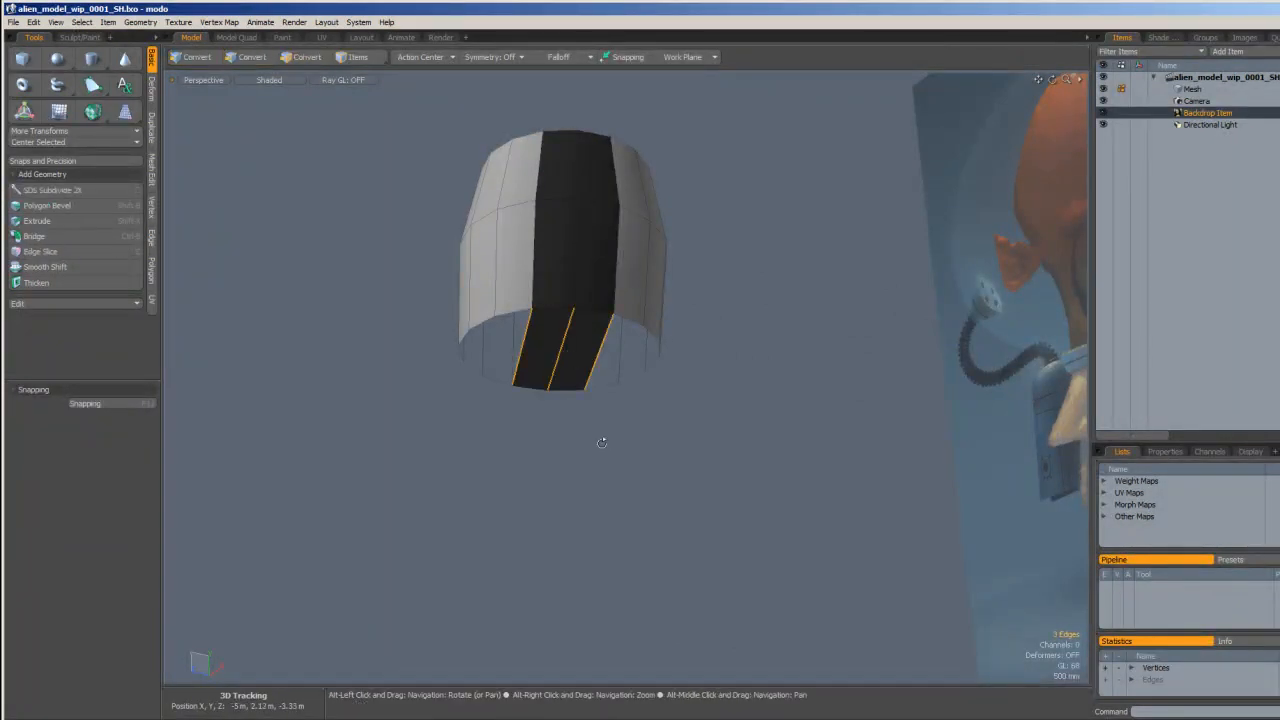
pyautogui.hotkey('alt', 'c')
pyautogui.press('q')
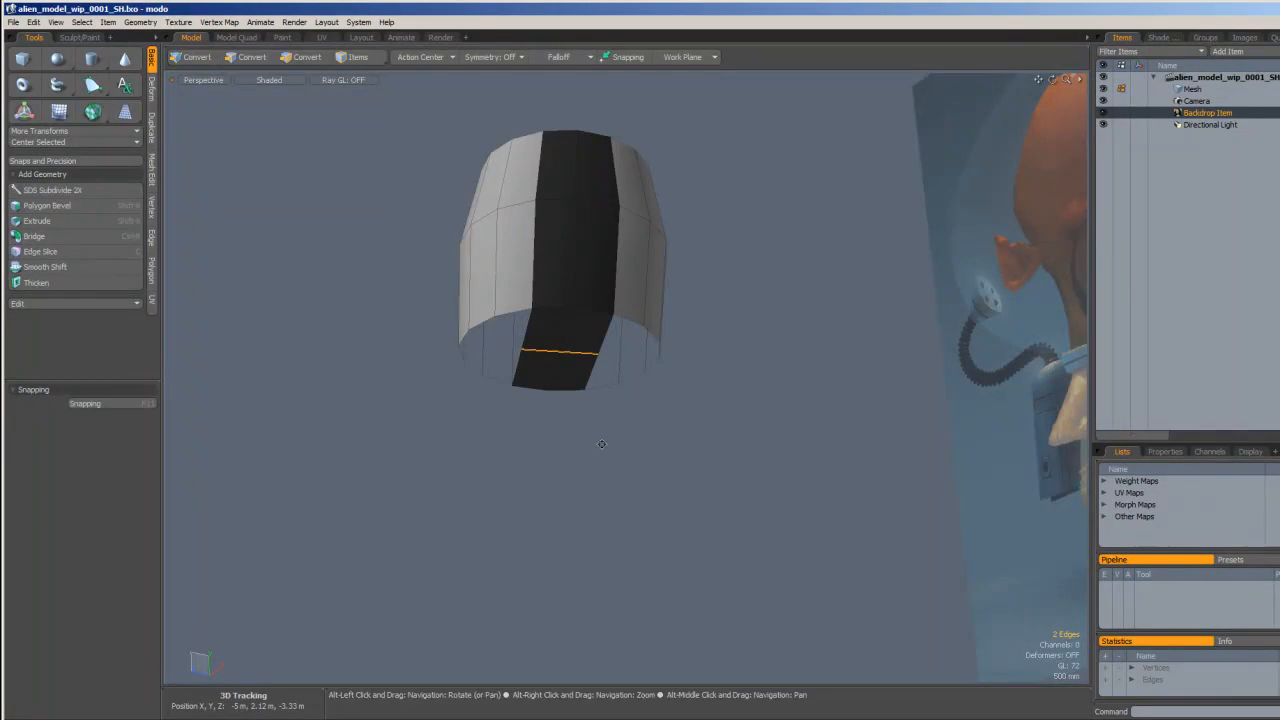
# - Lower the strip's middle edges about -440 mm in Y in the Front view to reach the crotch
pyautogui.press('KP_1')
pyautogui.press('w')
pyautogui.moveTo(852, 474); pyautogui.dragTo(852, 501)
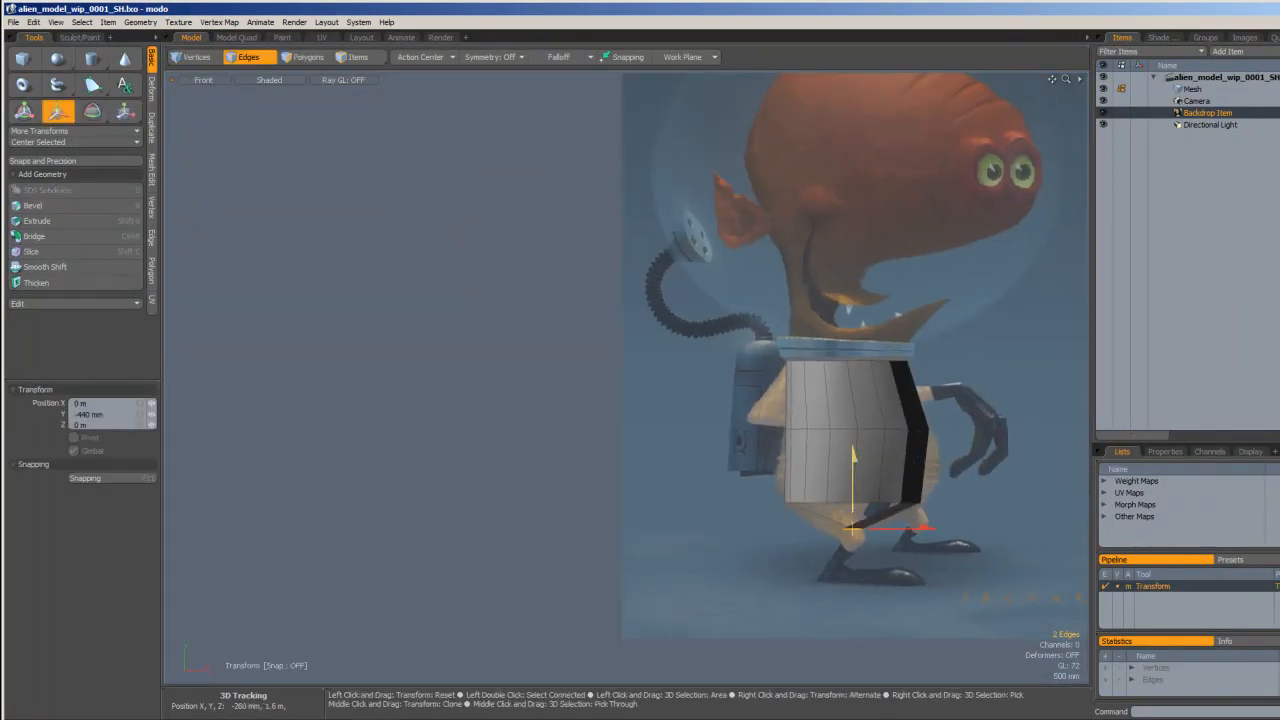
pyautogui.press('q')
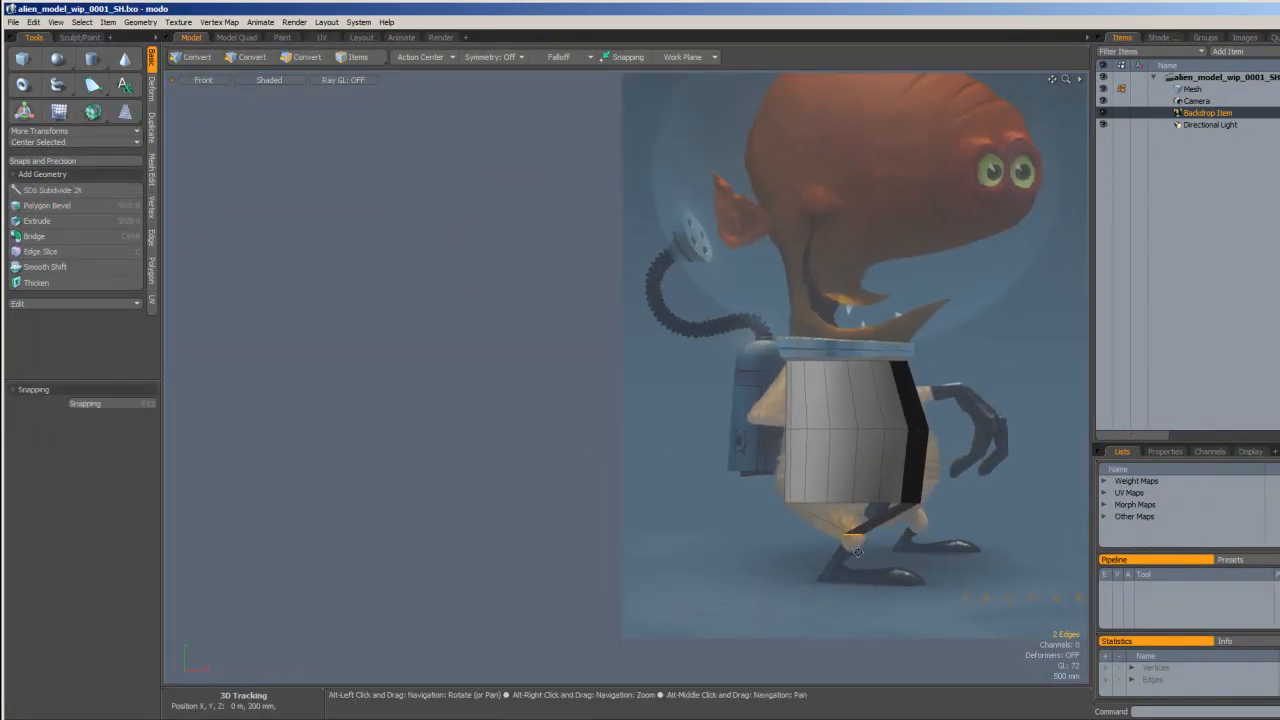
# - Adjust the vertices at the strip's lowest point slightly so that its underside is gently rounded
pyautogui.scroll(5, 860, 532)
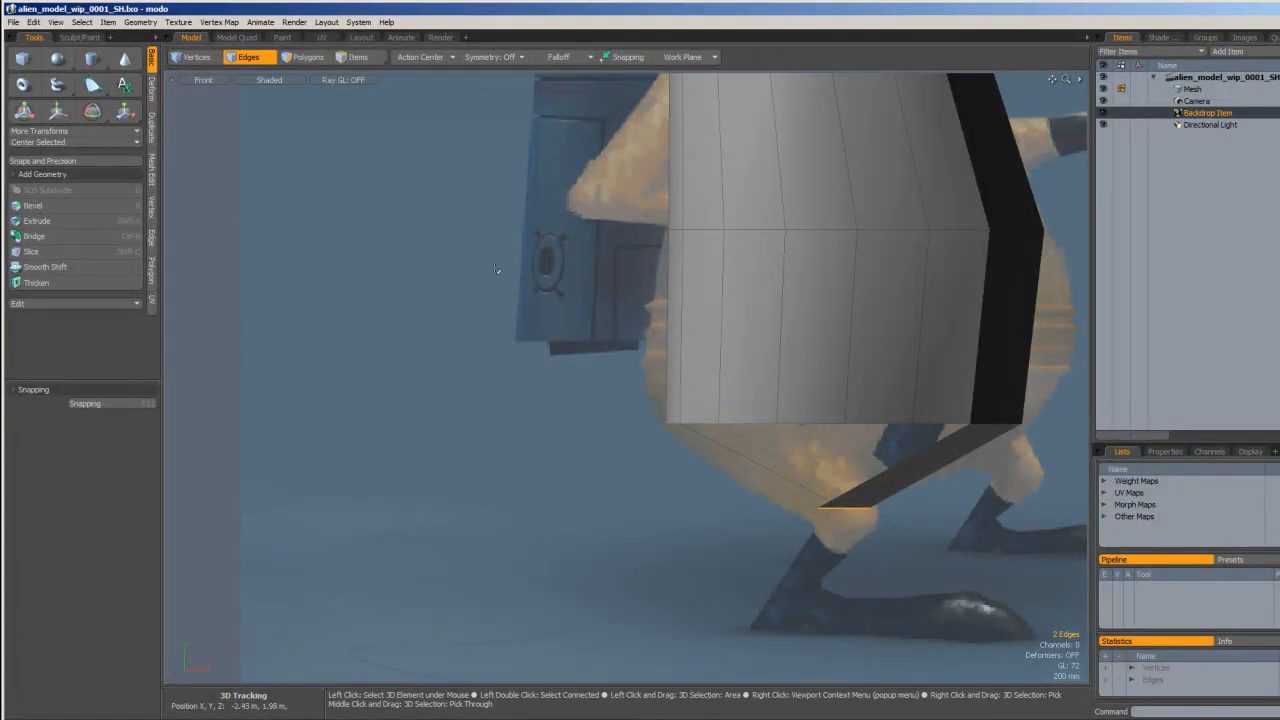
pyautogui.click(211, 61)
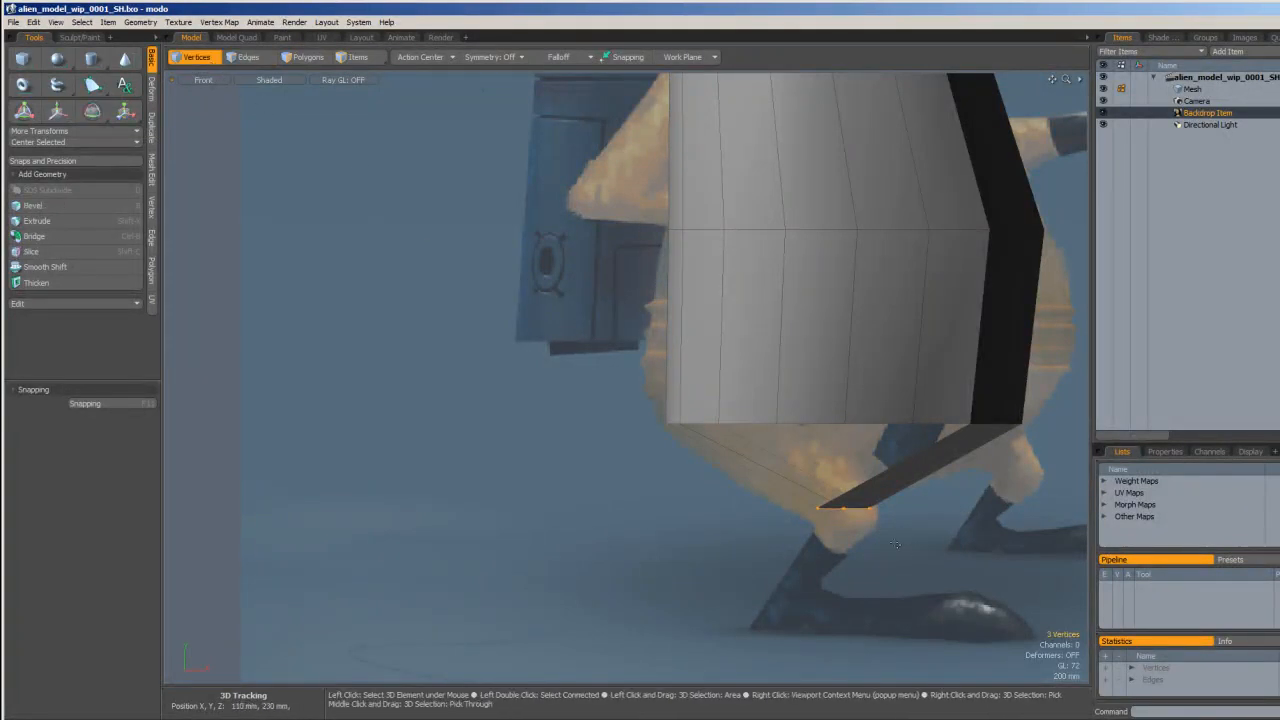
pyautogui.press('w')
pyautogui.moveTo(837, 480); pyautogui.dragTo(844, 470)
pyautogui.press('space')
pyautogui.press('space')
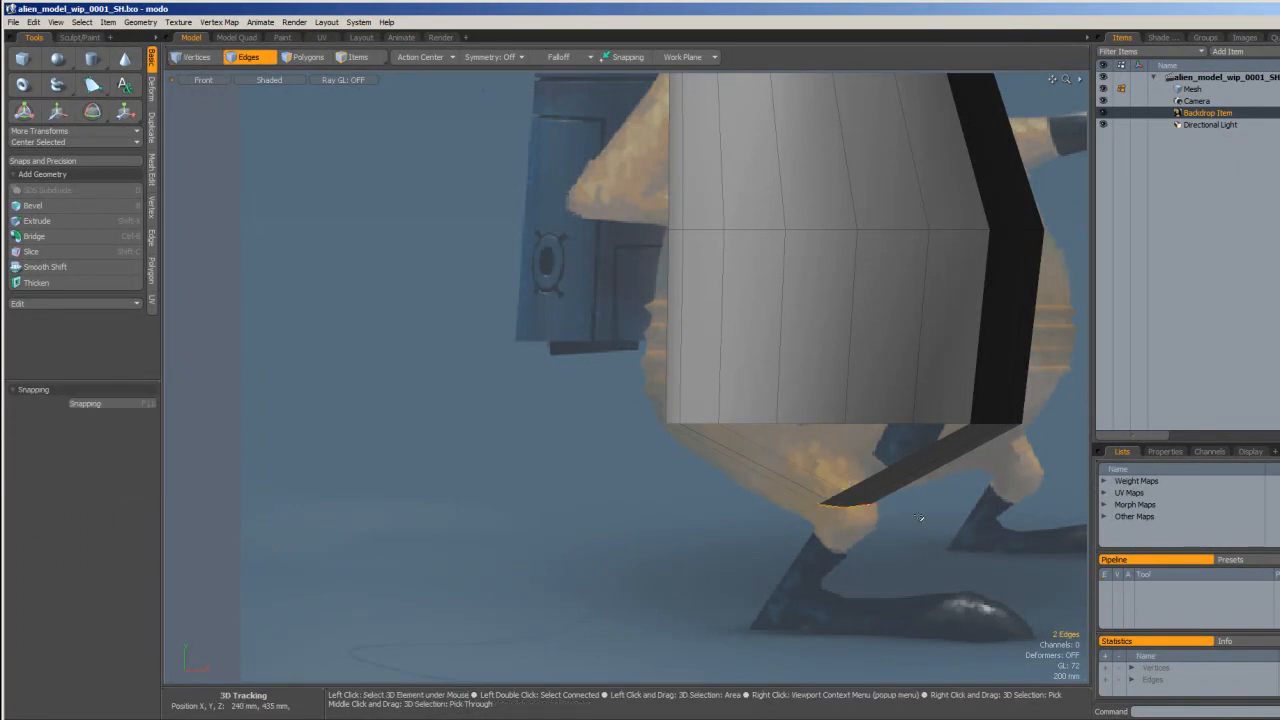
# - Display the mesh as wireframe and raise the strip's middle edges 75 mm in Y
pyautogui.press('KP_4')
pyautogui.keyDown('alt'); pyautogui.moveTo(905, 559); pyautogui.dragTo(884, 531, button='right'); pyautogui.keyUp('alt')
pyautogui.moveTo(891, 530)
pyautogui.mouseDown(button='right')
pyautogui.moveTo(794, 523)
pyautogui.moveTo(905, 480)
pyautogui.mouseUp(button='right')
pyautogui.press('w')
pyautogui.moveTo(913, 440); pyautogui.dragTo(913, 430)
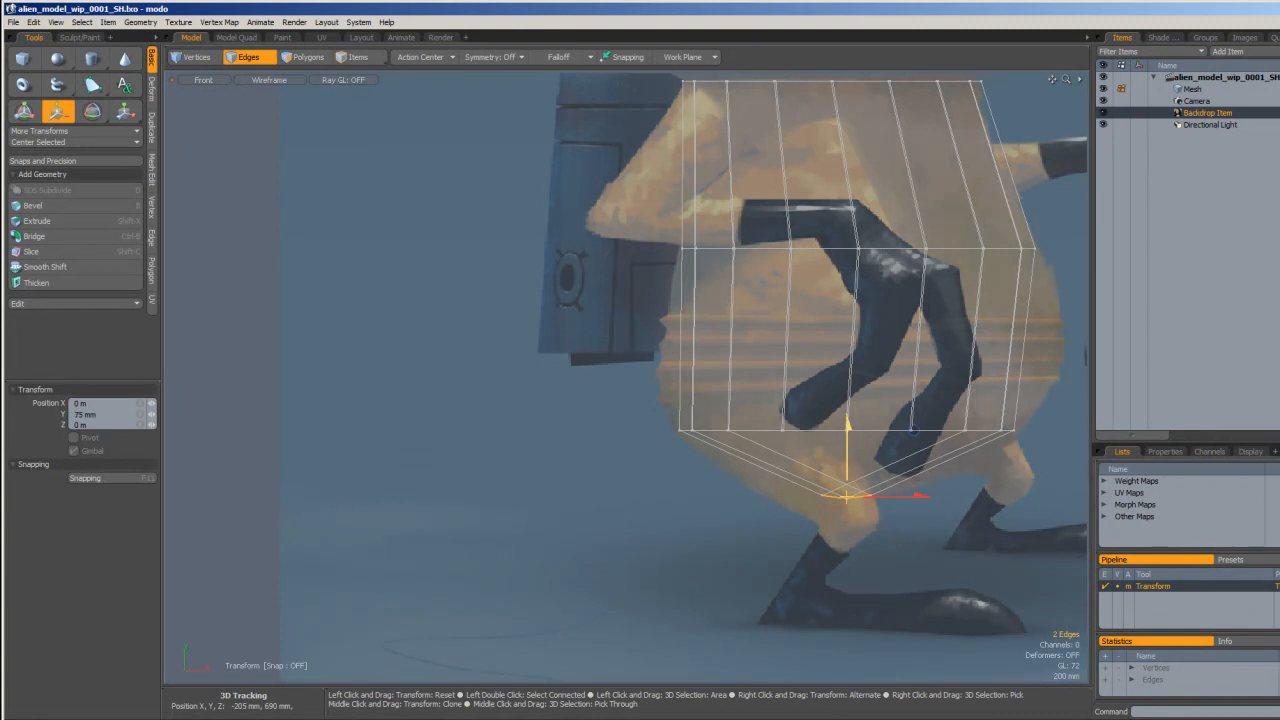
pyautogui.press('space')
# - Select the lengthwise edges of both strip halves and add a loop slice at 50% across each
pyautogui.moveTo(898, 446); pyautogui.dragTo(920, 487, button='right')
pyautogui.keyDown('shift'); pyautogui.moveTo(792, 448); pyautogui.dragTo(761, 481, button='right'); pyautogui.keyUp('shift')
pyautogui.press('2')
pyautogui.hotkey('alt', 'c')
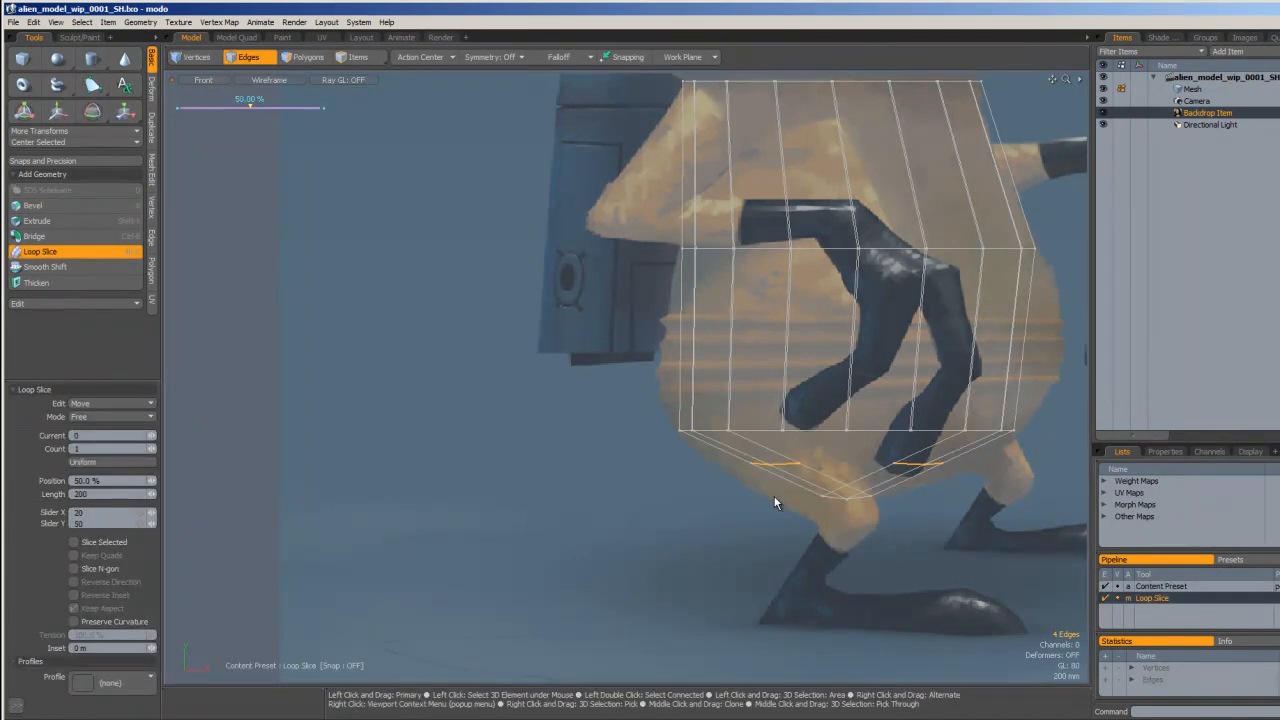
# - Move the newly sliced edges -115 mm in Y to round the strip, and clear the selection
pyautogui.press('w')
pyautogui.moveTo(848, 392); pyautogui.dragTo(848, 410)
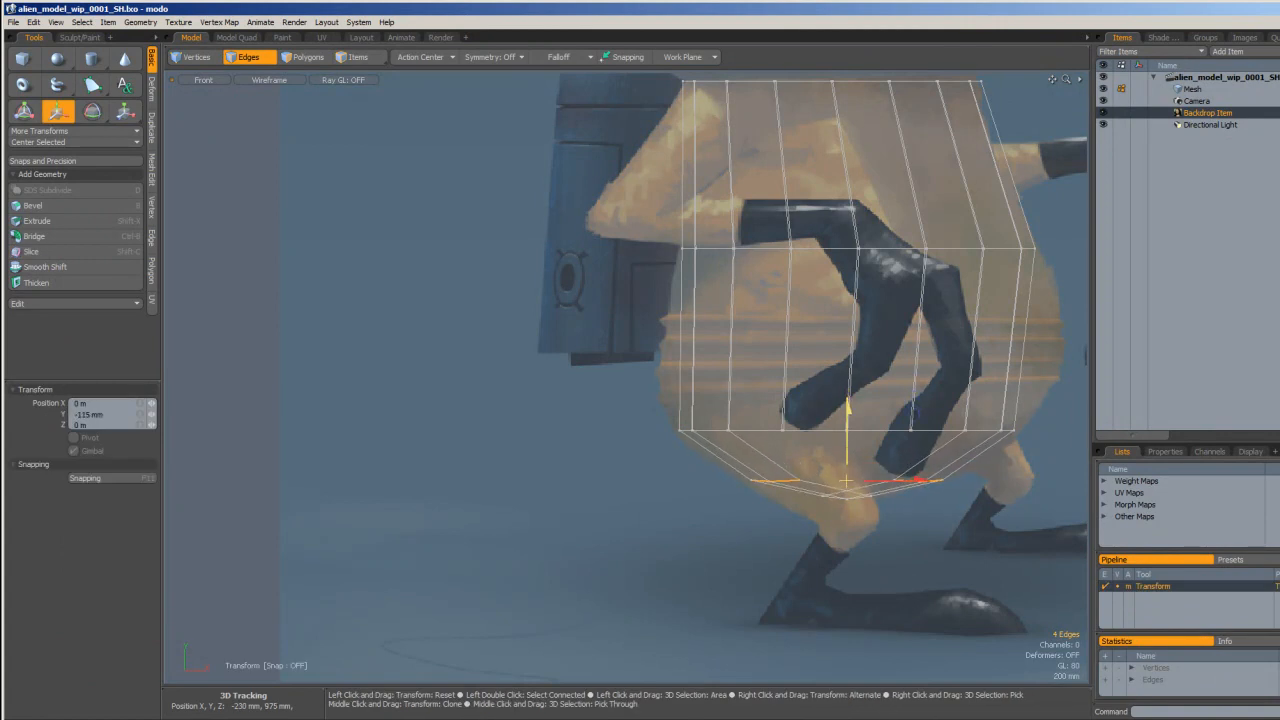
pyautogui.press('Escape')
pyautogui.press('Escape')
# - Select the horizontal edge loop just above the torso's rounded underside and scale it up slightly to widen the lower body
pyautogui.scroll(-2, 919, 460)
pyautogui.keyDown('alt'); pyautogui.moveTo(919, 460); pyautogui.dragTo(863, 513); pyautogui.keyUp('alt')
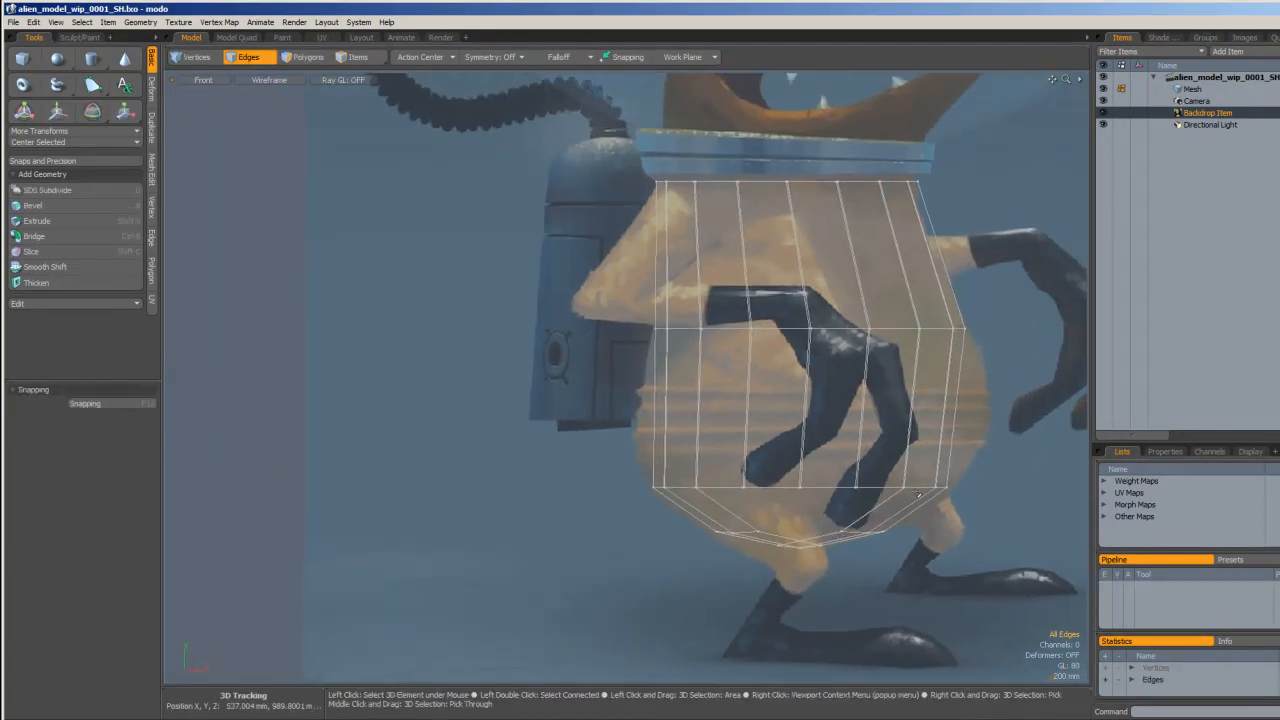
pyautogui.doubleClick(869, 489)
pyautogui.press('r')
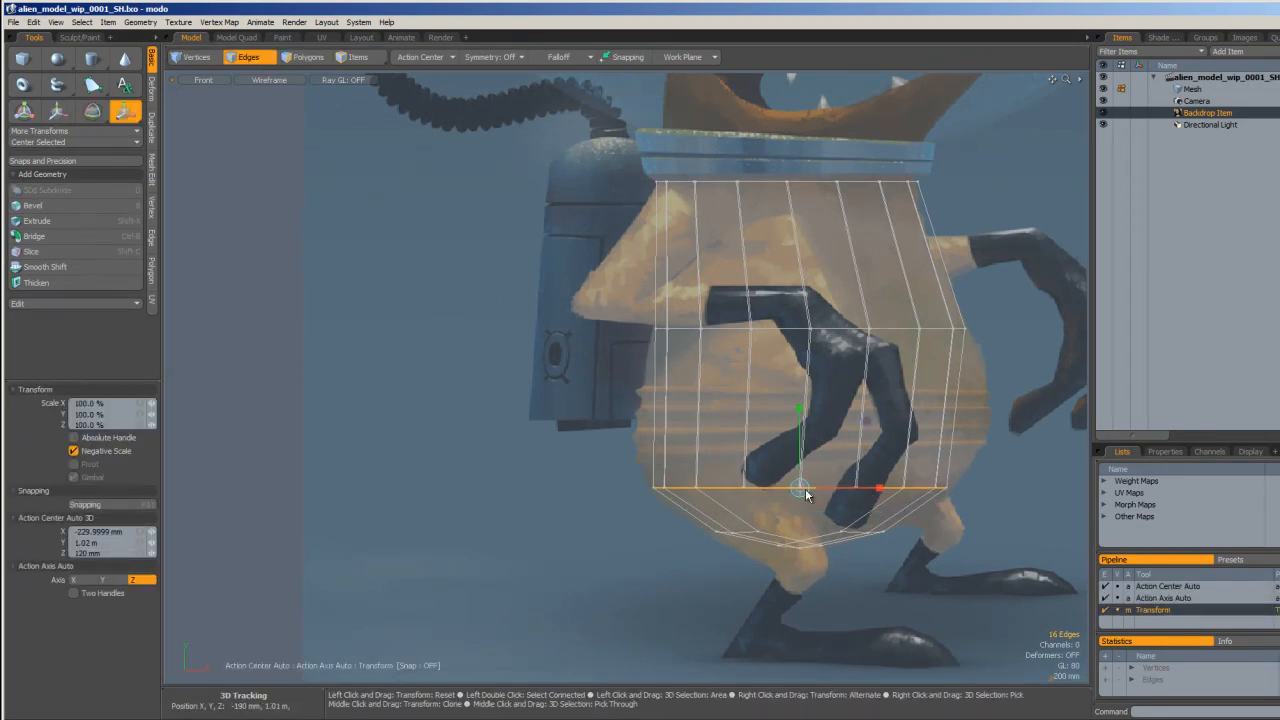
pyautogui.moveTo(811, 500); pyautogui.dragTo(823, 500)
pyautogui.press('q')
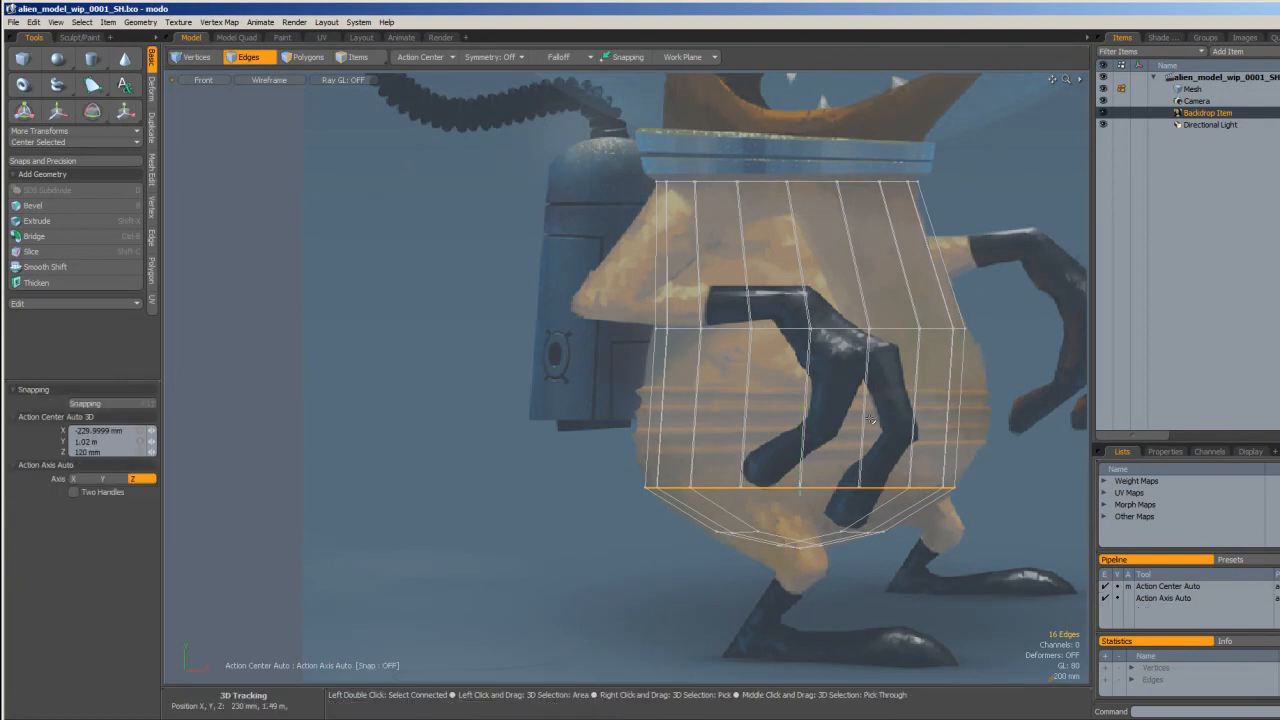
# - Select the torso's middle horizontal edge loop and slide it 47.8% down toward the widest part of the belly
pyautogui.click(970, 428)
pyautogui.moveTo(1003, 358)
pyautogui.mouseDown(button='right')
pyautogui.moveTo(804, 300)
pyautogui.moveTo(960, 315)
pyautogui.mouseUp(button='right')
pyautogui.moveTo(885, 334)
pyautogui.keyDown('ctrl'); pyautogui.keyDown('alt'); pyautogui.mouseDown()
pyautogui.moveTo(884, 371)
pyautogui.moveTo(811, 371)
pyautogui.mouseUp(); pyautogui.keyUp('alt'); pyautogui.keyUp('ctrl')
pyautogui.hotkey('alt', 's')
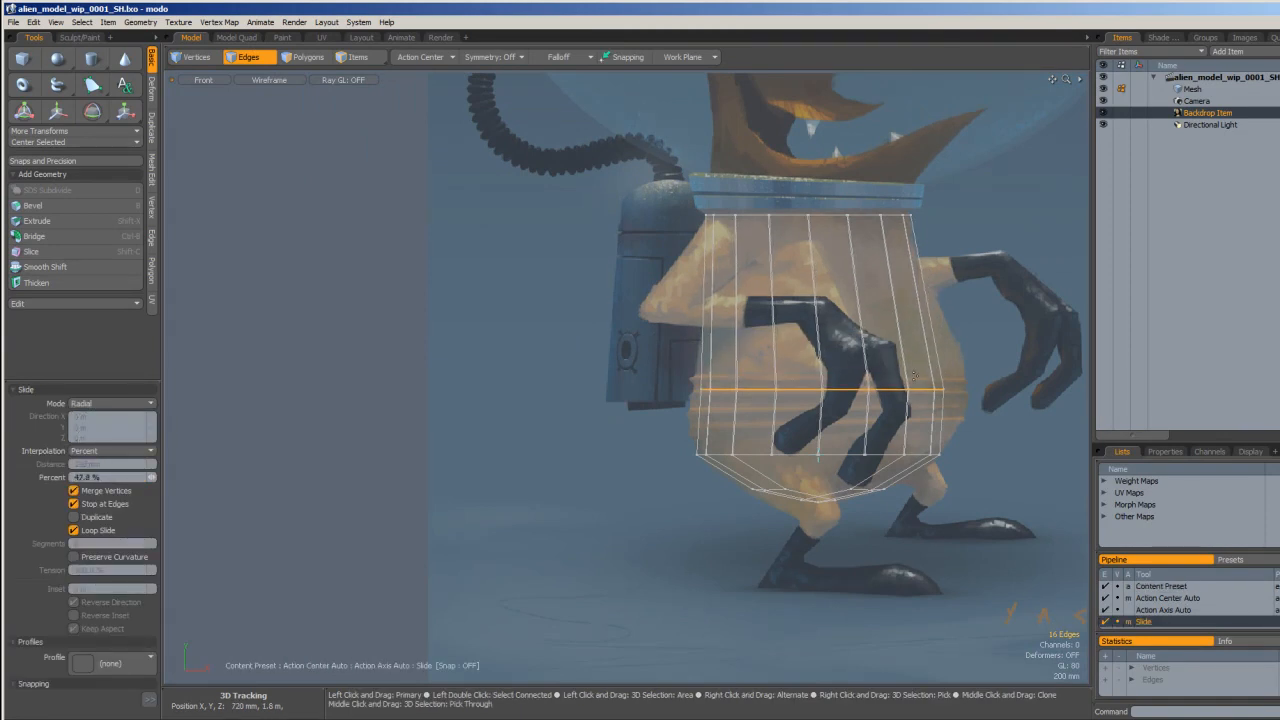
# - Scale the belly edge loop uniformly to 111.5% and view the mesh from above
pyautogui.press('y')
pyautogui.hotkey('alt', '0')
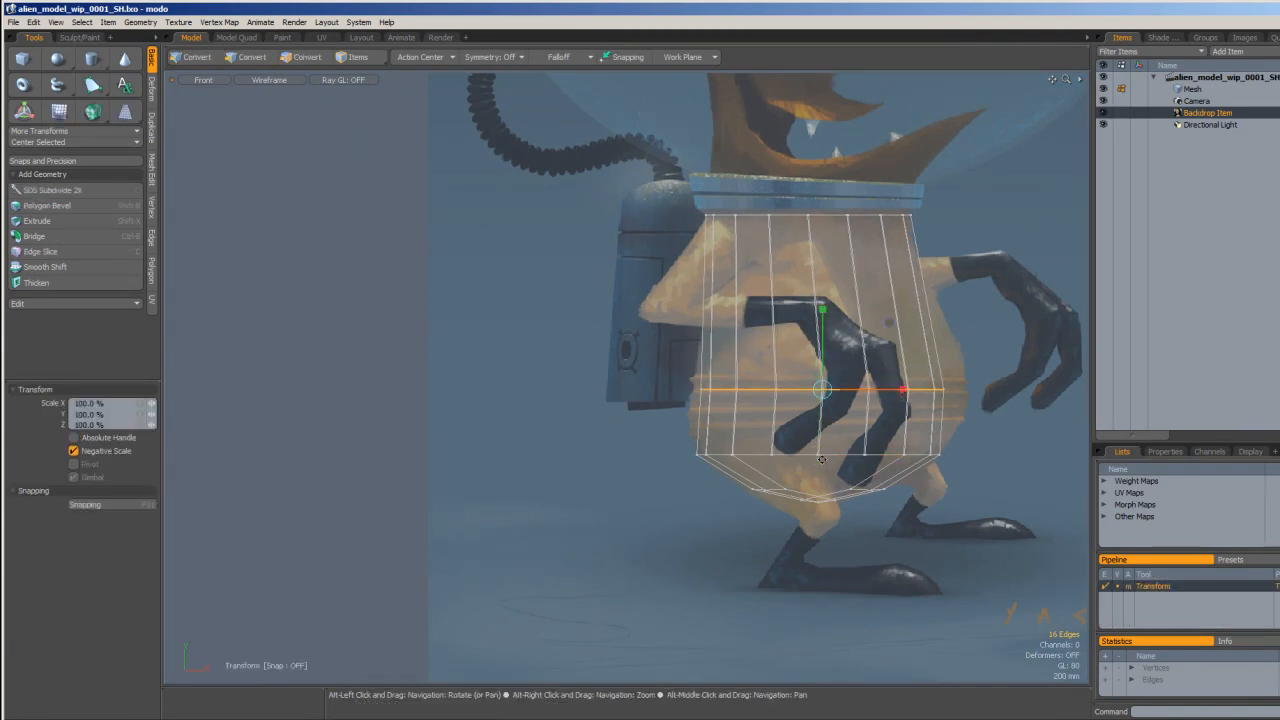
pyautogui.moveTo(831, 401); pyautogui.dragTo(779, 300)
pyautogui.keyDown('alt'); pyautogui.scroll(4, 826, 506); pyautogui.keyUp('alt')
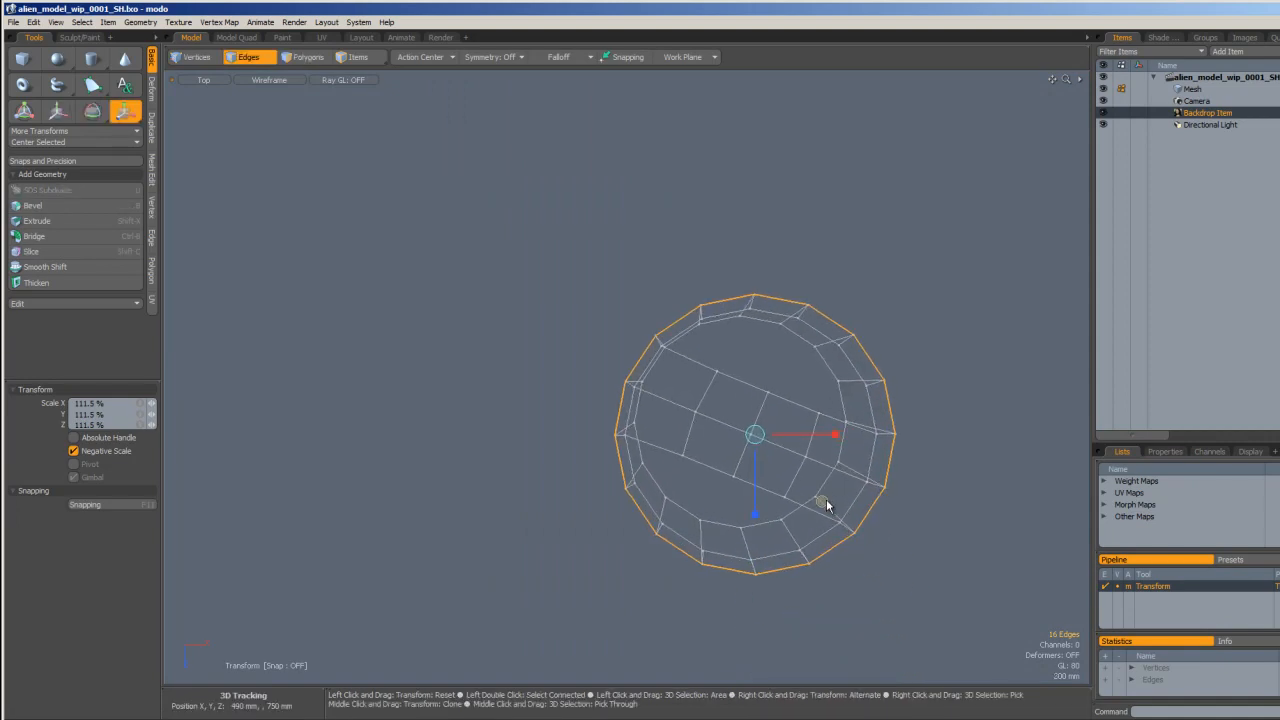
# - Move the belly edge loop 78.24 mm in X and 30 mm in Z to push the belly forward
pyautogui.press('w')
pyautogui.moveTo(826, 506); pyautogui.dragTo(830, 504)
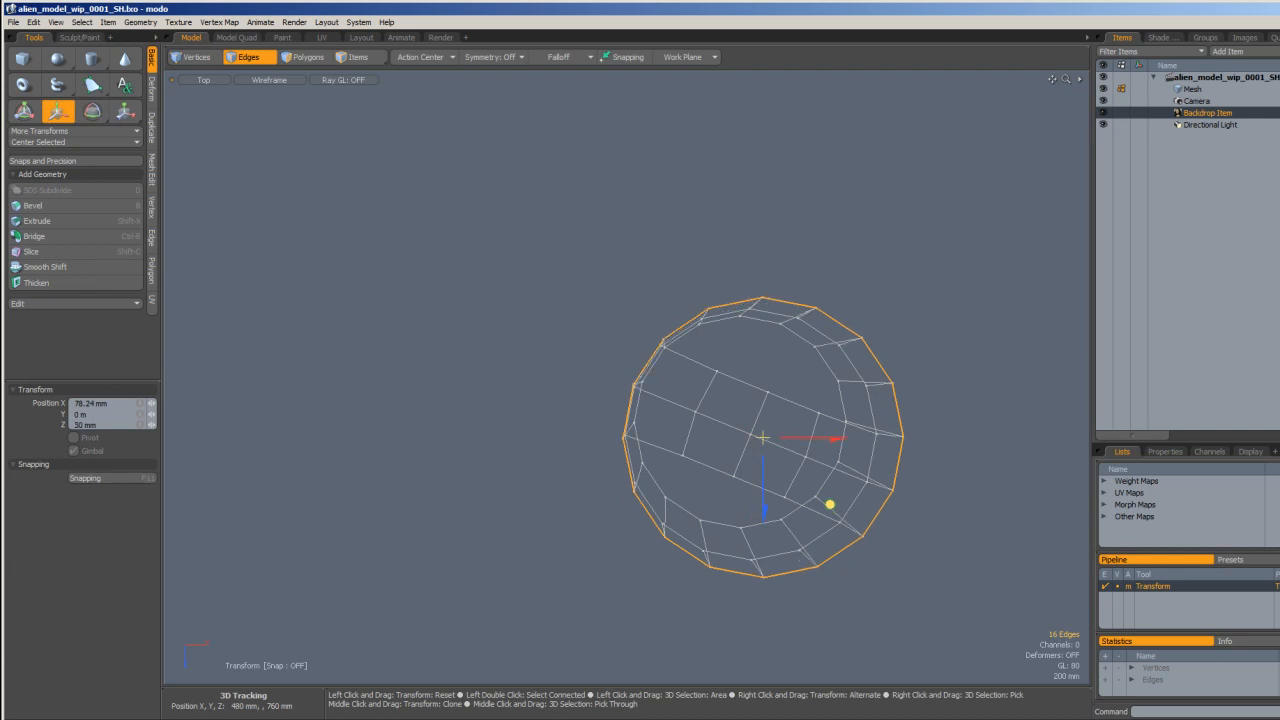
pyautogui.press('space')
# - Examine the torso's shape in front and perspective views, with shaded display, and compare it with the whole backdrop character
pyautogui.press('KP_2')
pyautogui.keyDown('alt'); pyautogui.moveTo(815, 425); pyautogui.dragTo(780, 409, button='right'); pyautogui.keyUp('alt')
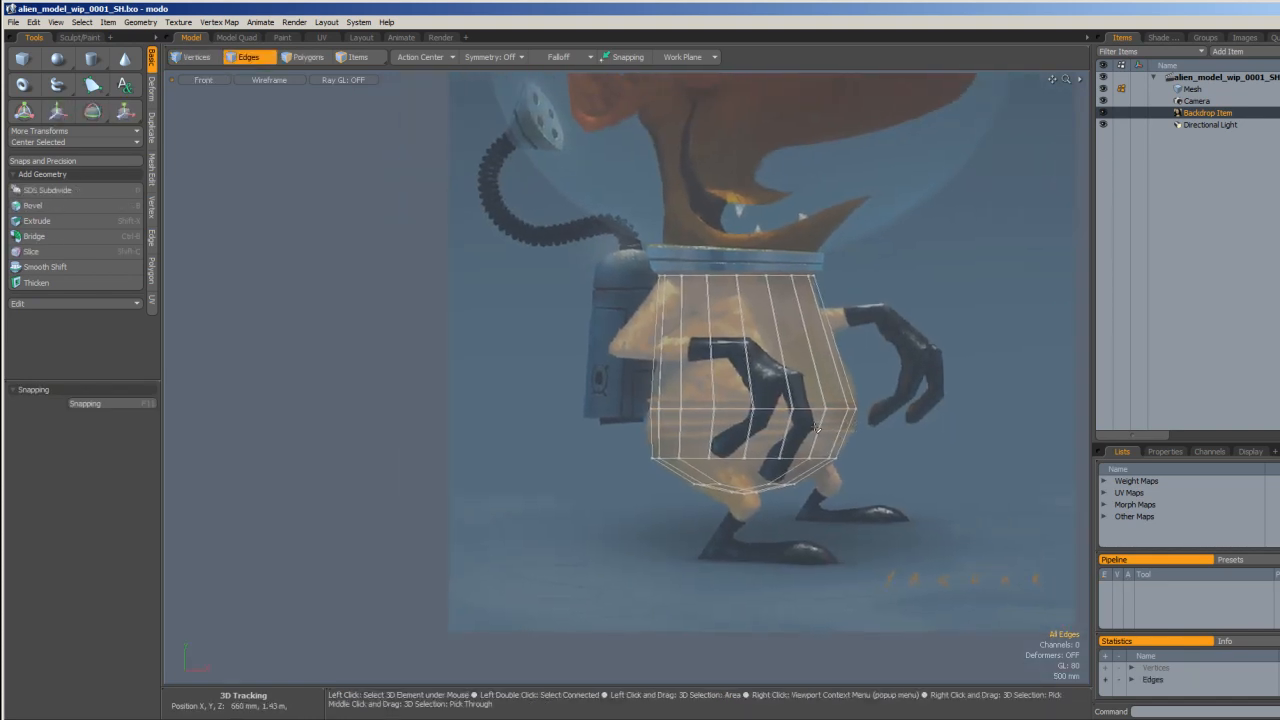
pyautogui.press('KP_0')
pyautogui.keyDown('alt'); pyautogui.moveTo(717, 375); pyautogui.dragTo(617, 390); pyautogui.keyUp('alt')
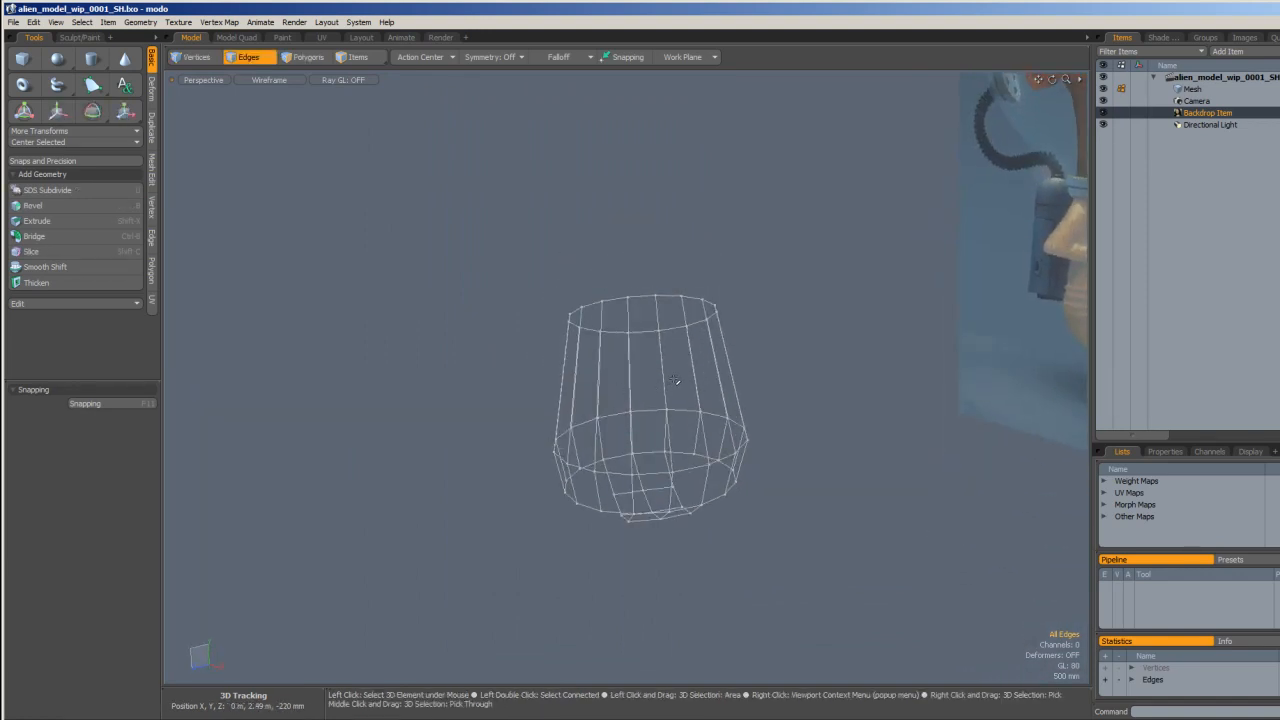
pyautogui.keyDown('alt'); pyautogui.moveTo(709, 375); pyautogui.dragTo(732, 327); pyautogui.keyUp('alt')
pyautogui.press('KP_5')
pyautogui.moveTo(709, 389)
pyautogui.keyDown('alt'); pyautogui.mouseDown()
pyautogui.moveTo(559, 348)
pyautogui.moveTo(765, 464)
pyautogui.moveTo(647, 370)
pyautogui.moveTo(718, 383)
pyautogui.moveTo(690, 408)
pyautogui.moveTo(742, 418)
pyautogui.moveTo(559, 455)
pyautogui.moveTo(603, 429)
pyautogui.moveTo(680, 420)
pyautogui.moveTo(629, 417)
pyautogui.moveTo(658, 452)
pyautogui.moveTo(625, 422)
pyautogui.mouseUp(); pyautogui.keyUp('alt')
pyautogui.press('KP_2')
pyautogui.keyDown('alt'); pyautogui.moveTo(625, 422); pyautogui.dragTo(626, 452); pyautogui.keyUp('alt')
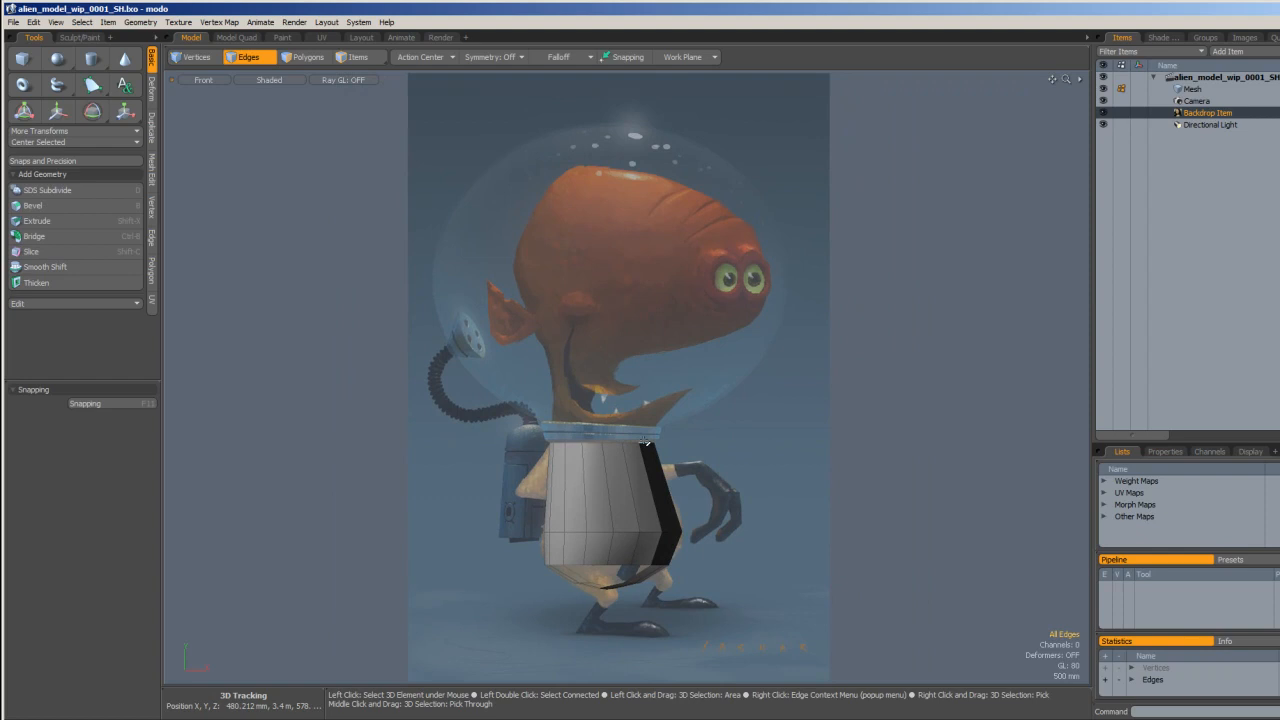